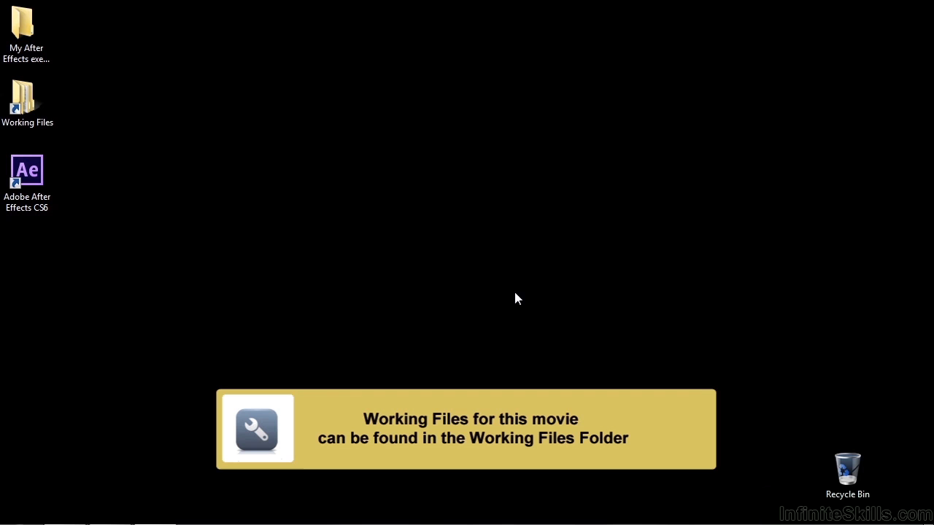
# Open 0202-walk-through.aep from Working Files > After Effects projects in After Effects
pyautogui.doubleClick(22, 104)
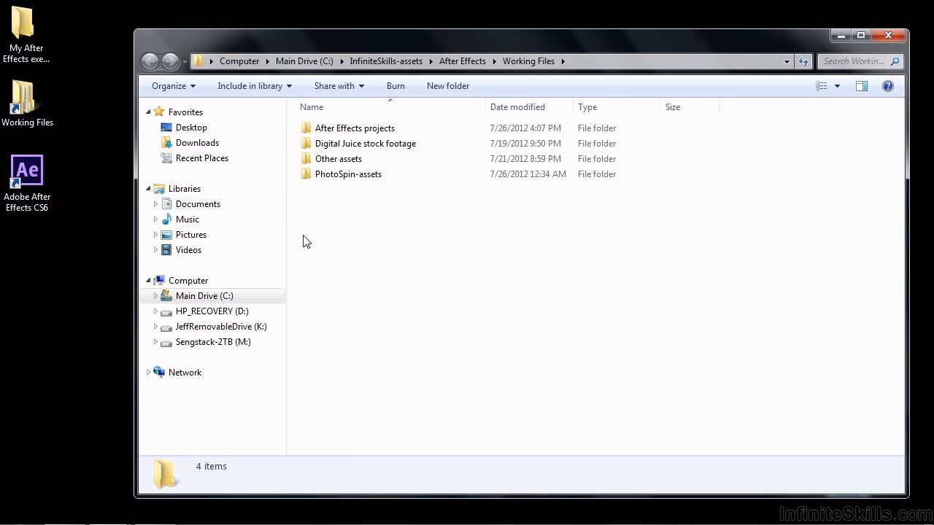
pyautogui.doubleClick(327, 132)
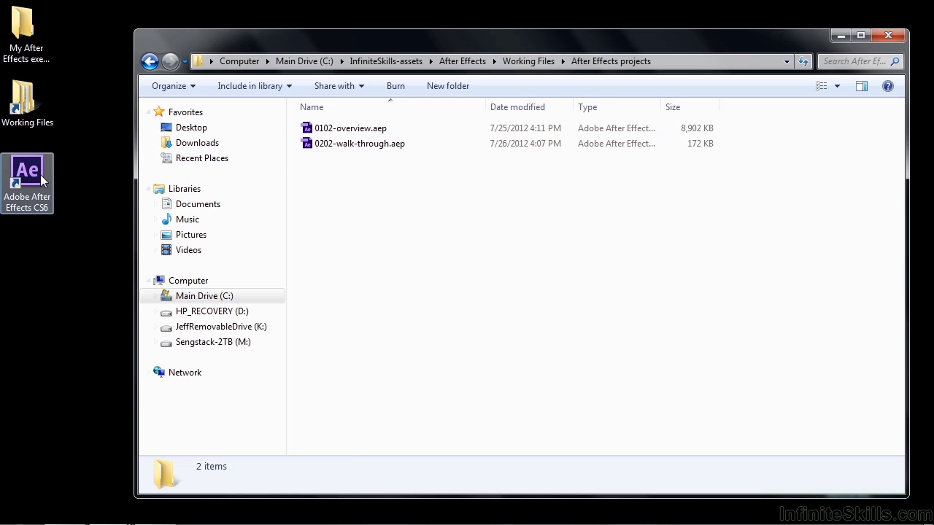
pyautogui.doubleClick(307, 146)
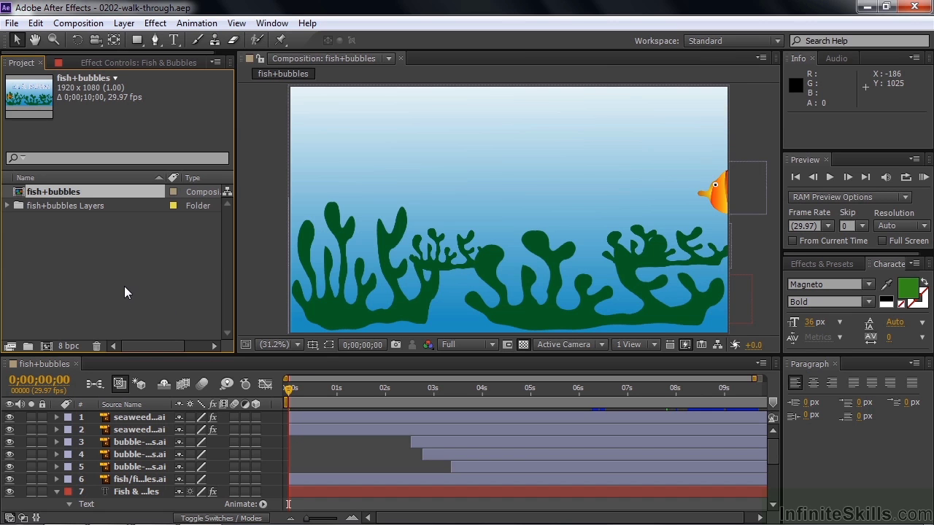
# Expand the fish+bubbles Layers folder to show its six Illustrator footage items
pyautogui.click(8, 206)
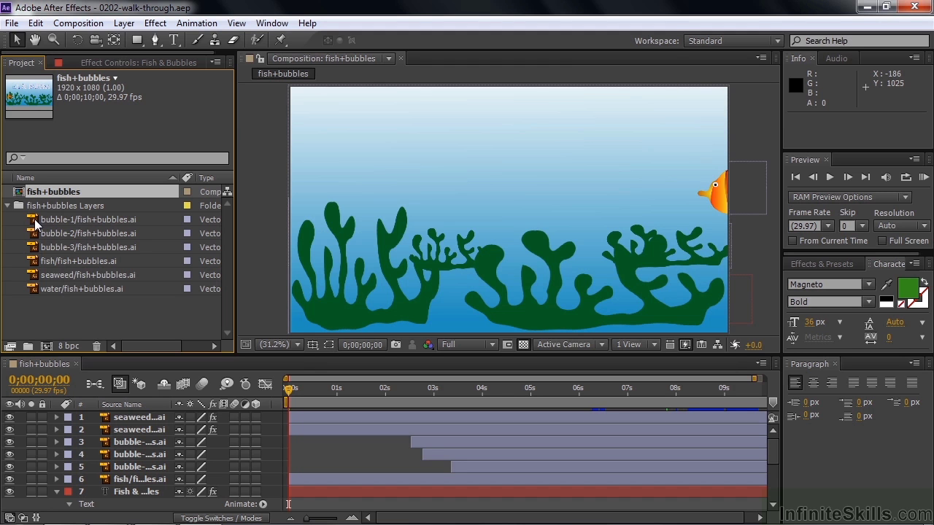
# Browse PhotoSpin-assets for a bubble-1 replacement file, cancel, and collapse the Layers folder
pyautogui.rightClick(35, 225)
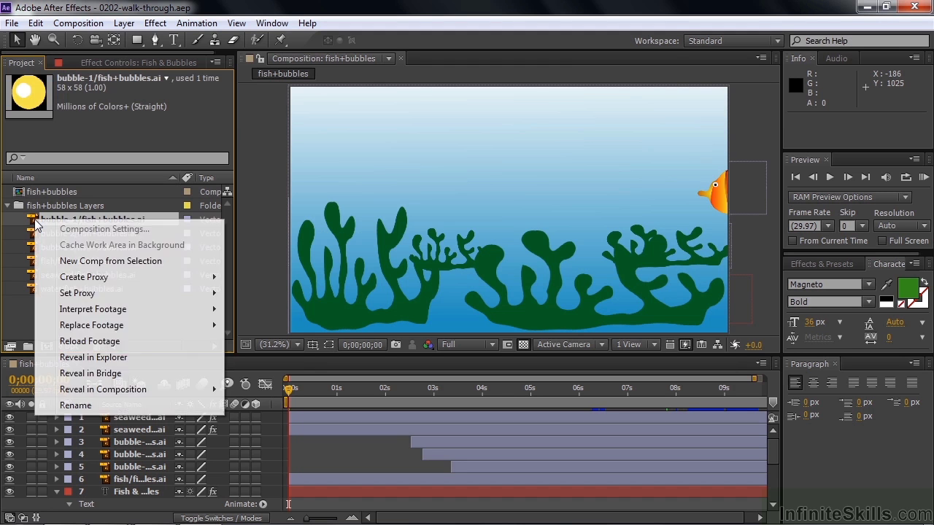
pyautogui.moveTo(217, 325)
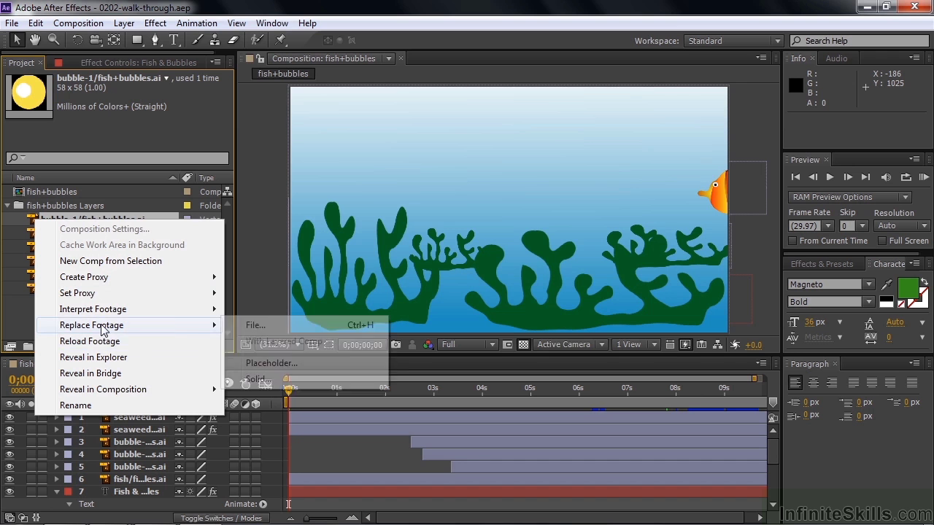
pyautogui.click(254, 327)
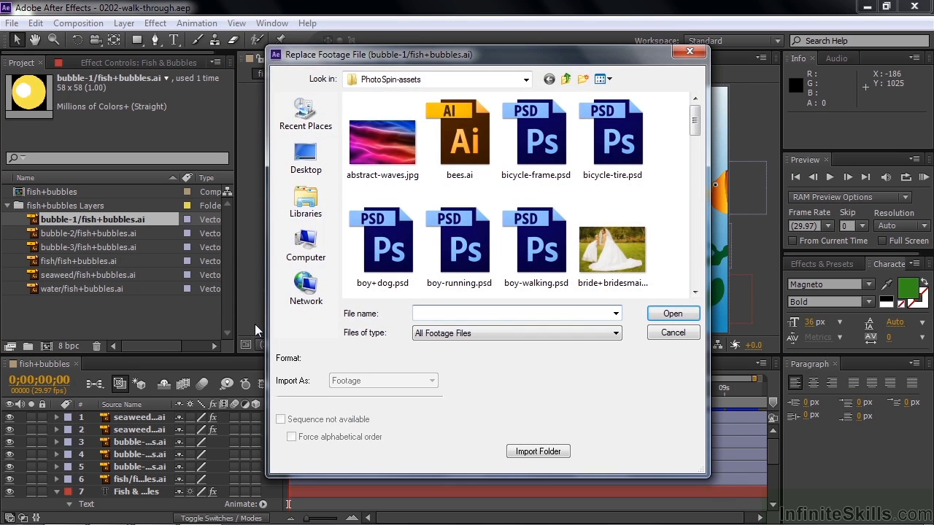
pyautogui.click(566, 78)
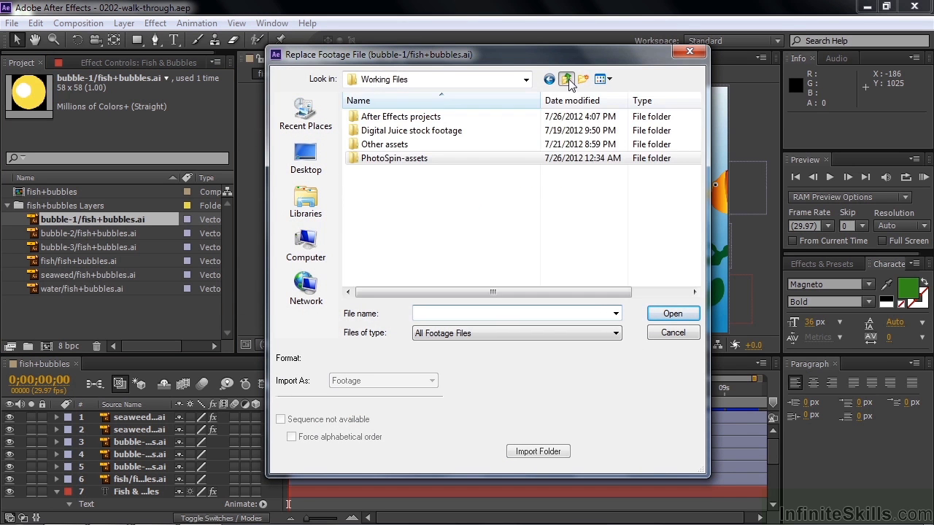
pyautogui.click(397, 162)
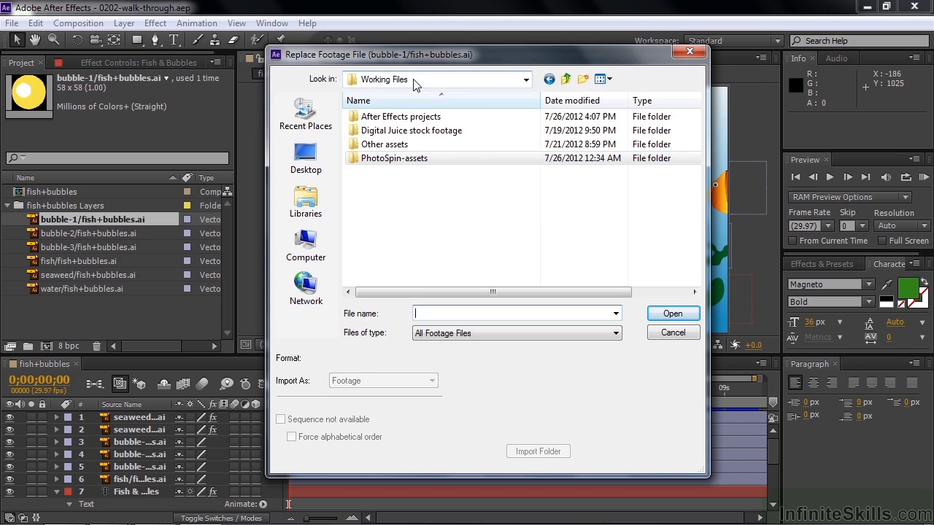
pyautogui.doubleClick(364, 161)
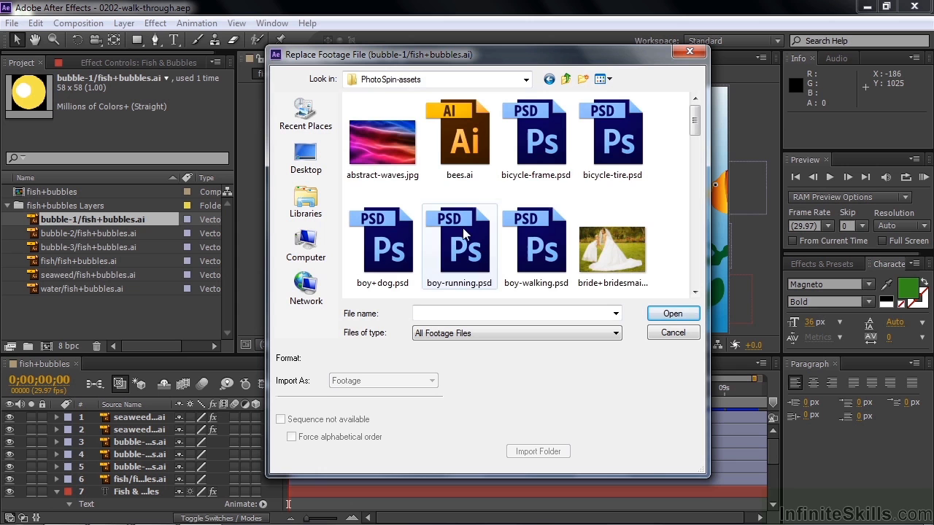
pyautogui.moveTo(698, 125); pyautogui.dragTo(701, 173)
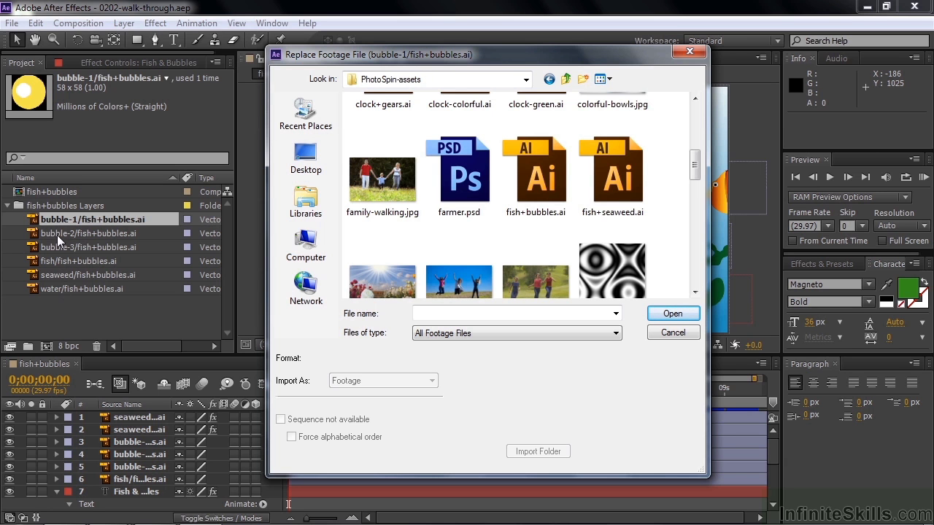
pyautogui.click(671, 332)
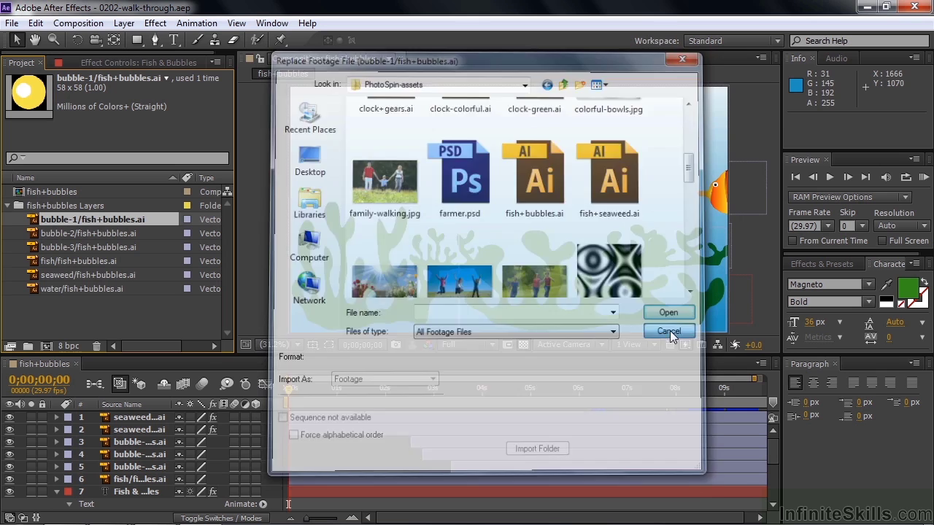
pyautogui.click(9, 207)
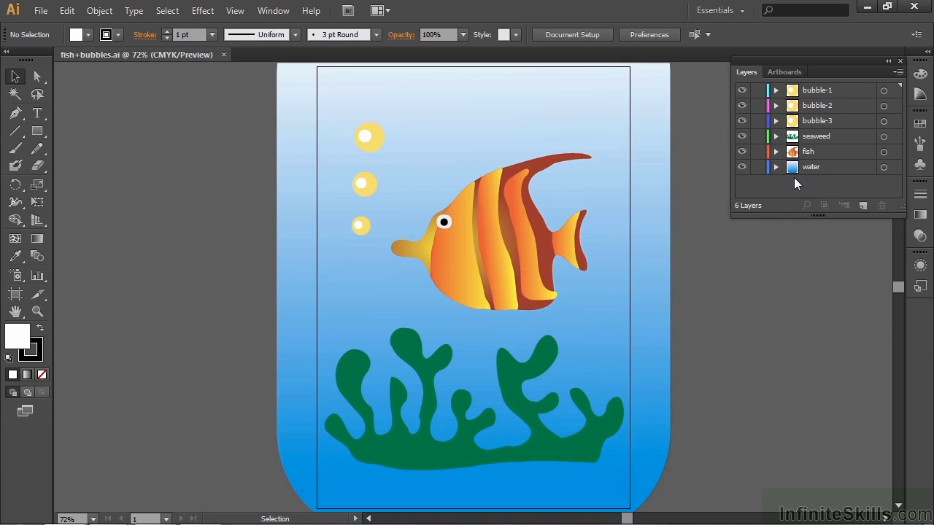
pyautogui.click(776, 151)
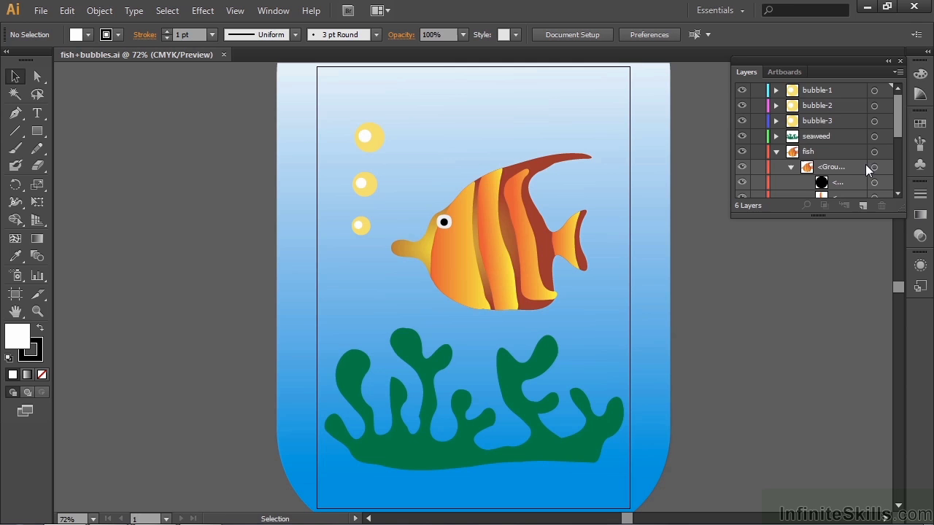
pyautogui.moveTo(897, 127)
pyautogui.mouseDown()
pyautogui.moveTo(900, 193)
pyautogui.moveTo(890, 137)
pyautogui.mouseUp()
pyautogui.click(776, 151)
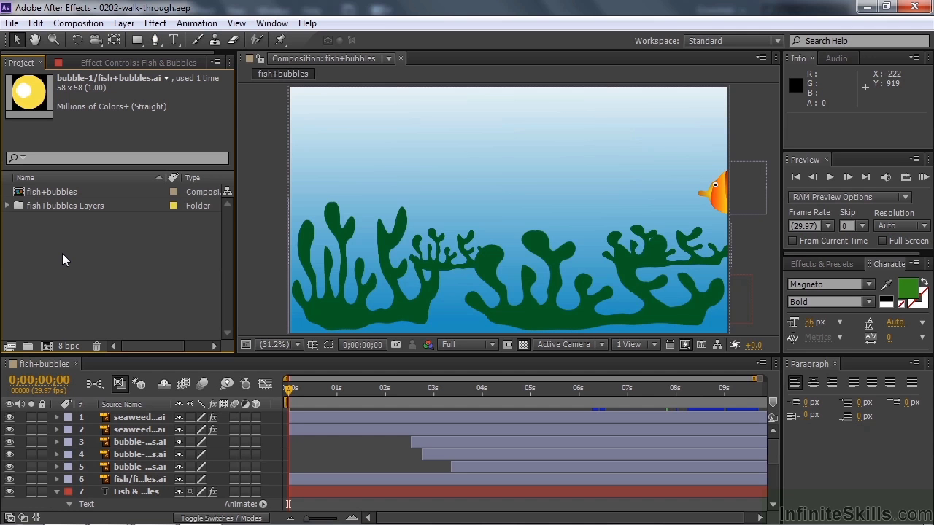
# Expand the Layers folder, fold the title's Text property, and select the seaweed footage (586 x 283, used 4 times)
pyautogui.click(8, 206)
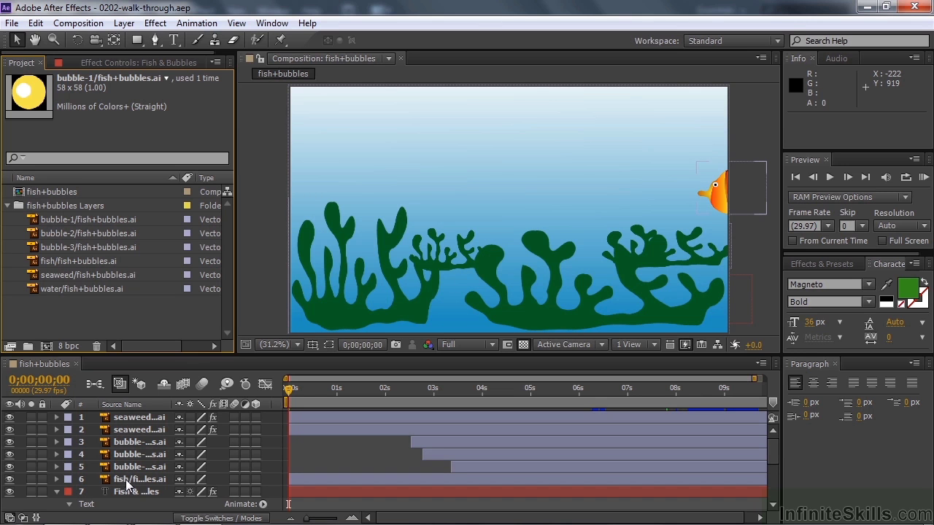
pyautogui.click(57, 492)
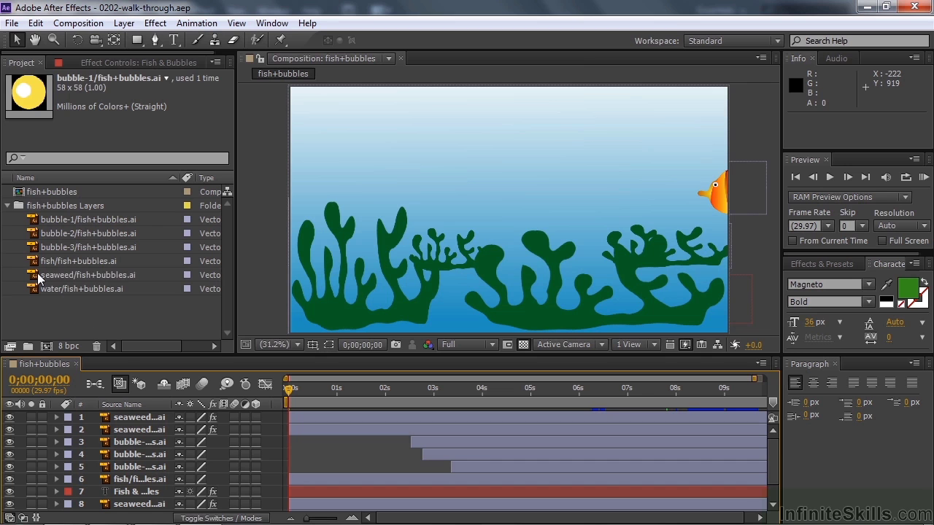
pyautogui.click(62, 275)
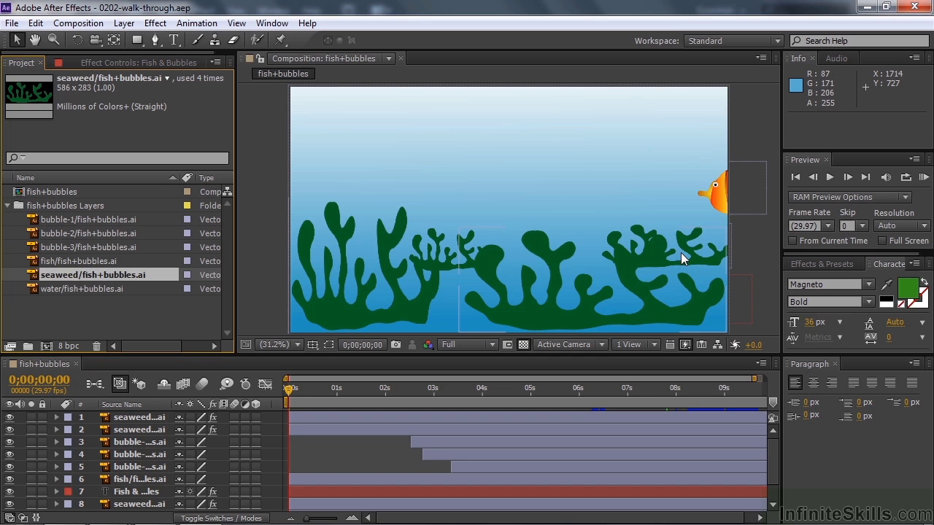
# Select all four seaweed layers and display their Scale properties
pyautogui.click(116, 415)
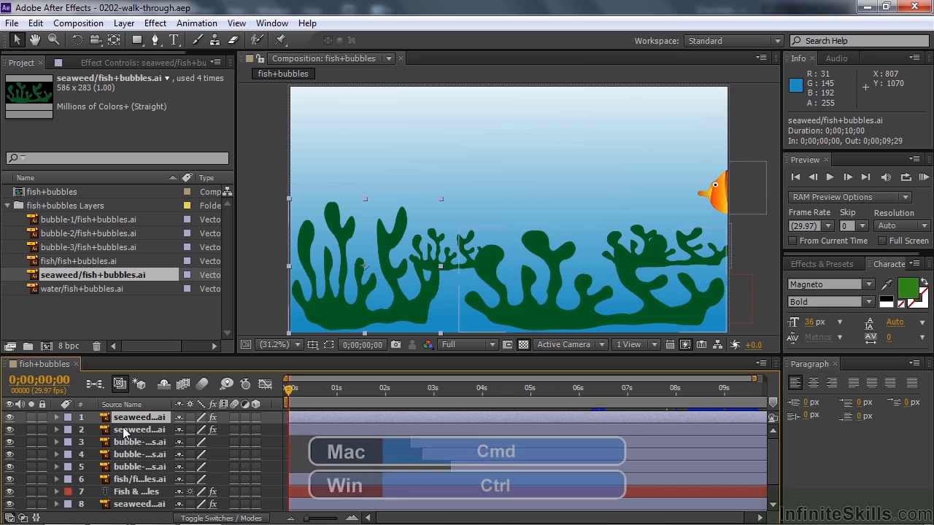
pyautogui.keyDown('ctrl'); pyautogui.click(124, 432); pyautogui.keyUp('ctrl')
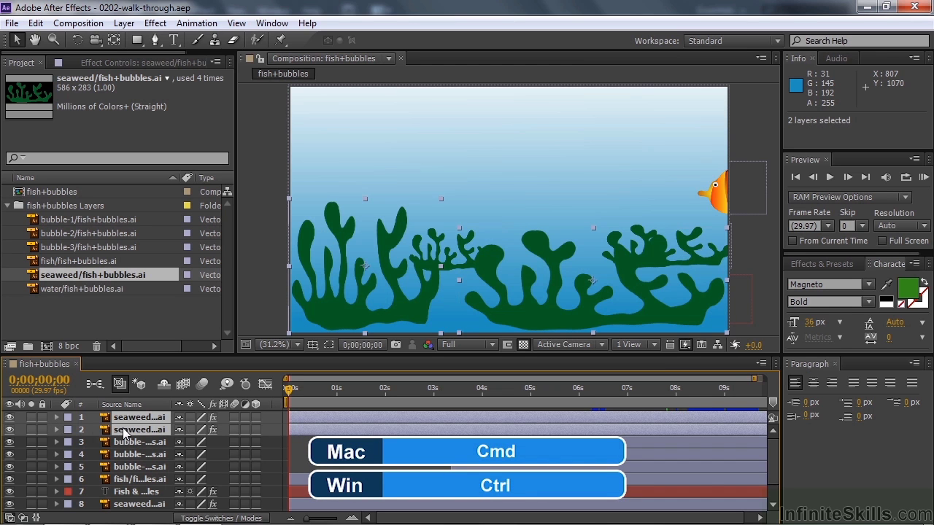
pyautogui.scroll(-2, 770, 470)
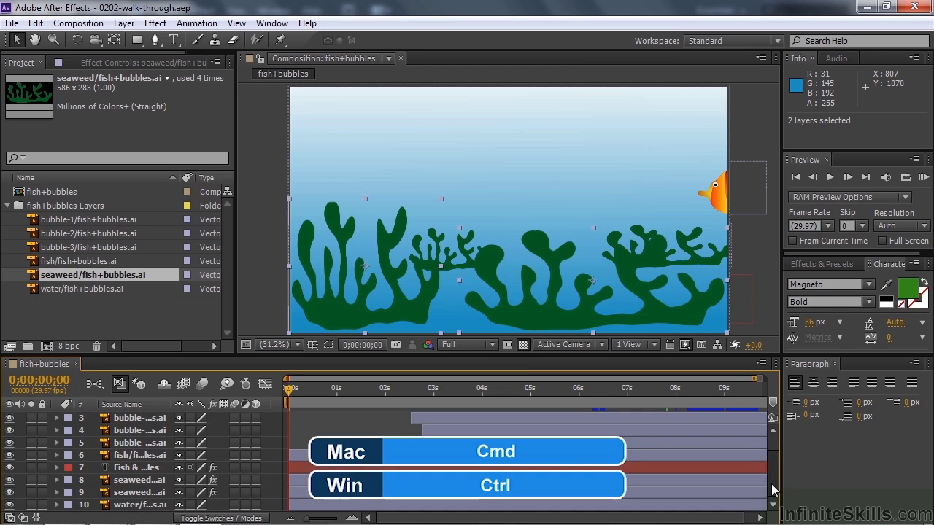
pyautogui.keyDown('ctrl'); pyautogui.click(136, 482); pyautogui.keyUp('ctrl')
pyautogui.keyDown('ctrl'); pyautogui.click(135, 494); pyautogui.keyUp('ctrl')
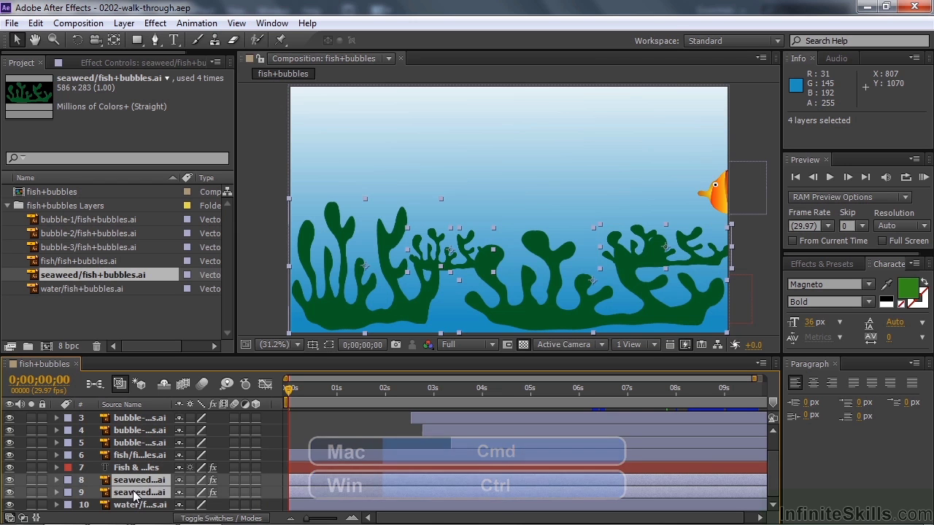
pyautogui.press('s')
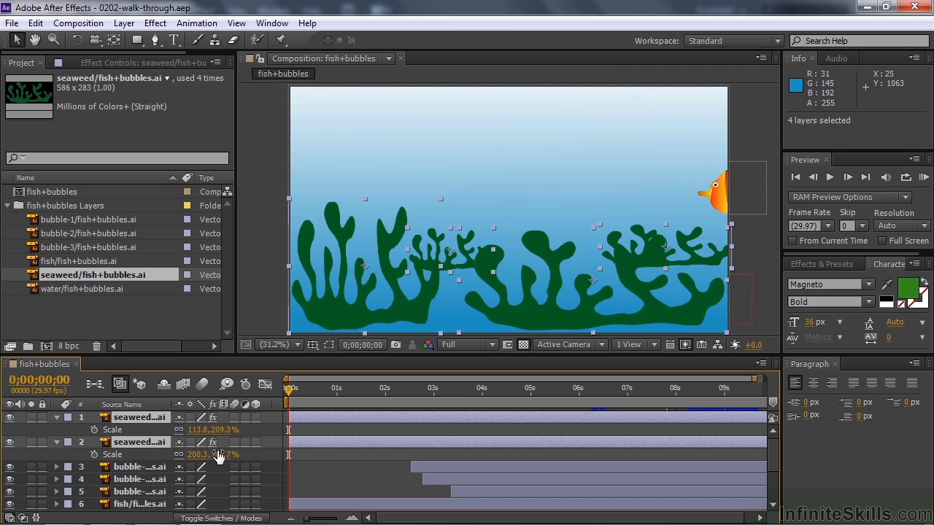
# Compare the lower seaweed layers' Scale values, 64.5,69.5% and 99.1,69.5%
pyautogui.click(218, 432)
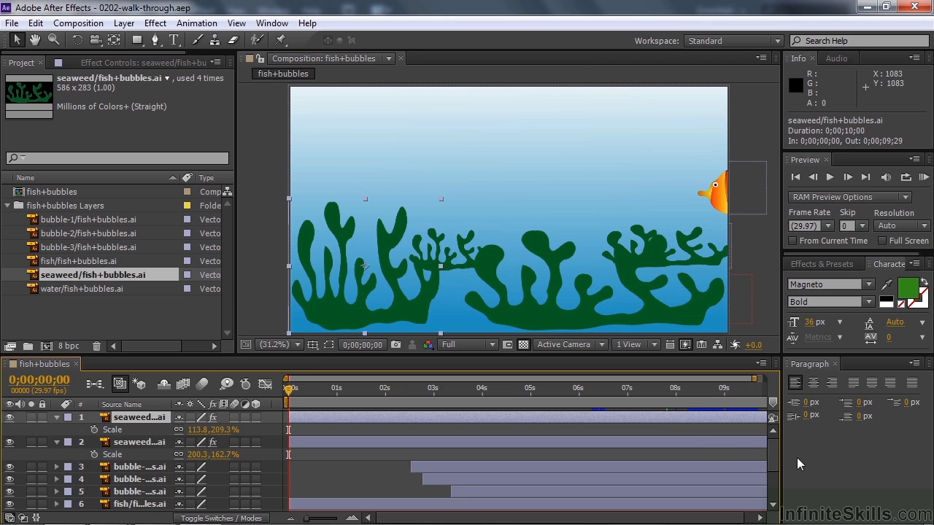
pyautogui.moveTo(775, 451); pyautogui.dragTo(772, 483)
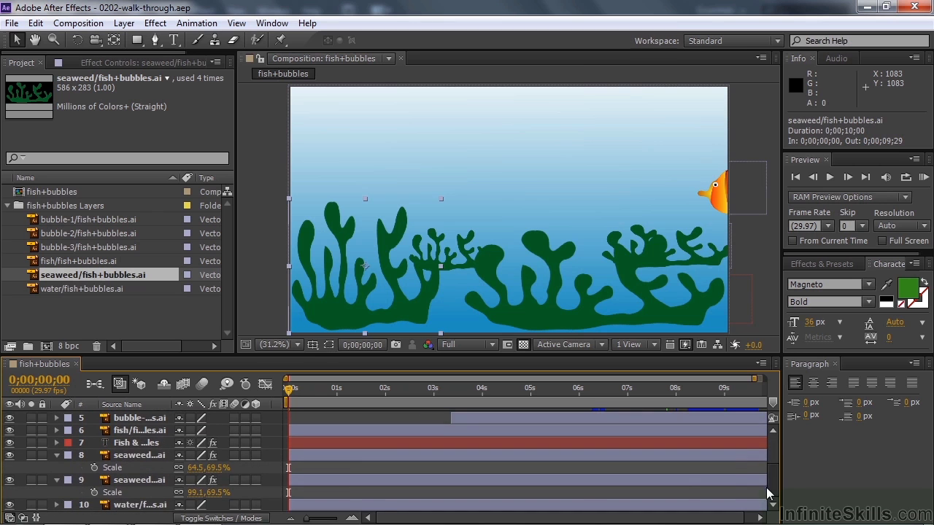
pyautogui.click(186, 469)
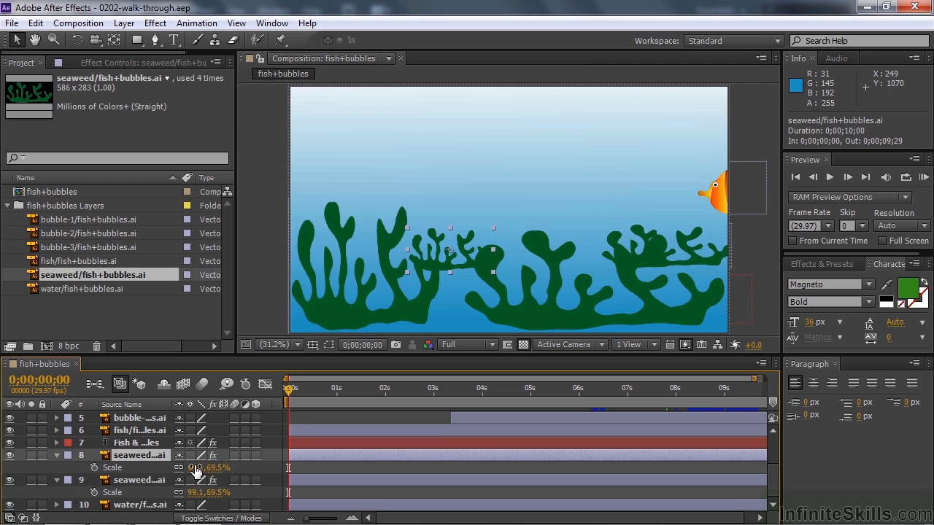
pyautogui.click(158, 480)
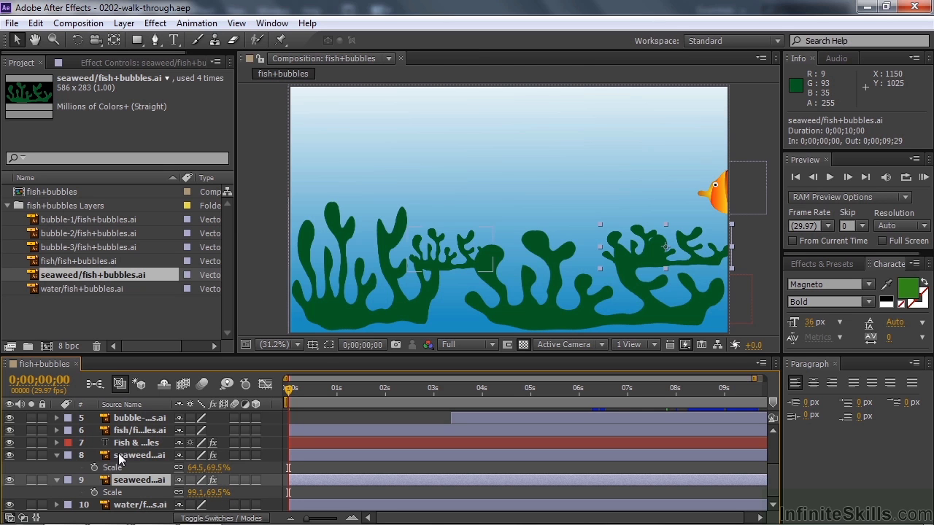
# Move to 0;00;01;22, select water and seaweed layers, and hide seaweed layers 1 and 2 Scale rows
pyautogui.click(400, 384)
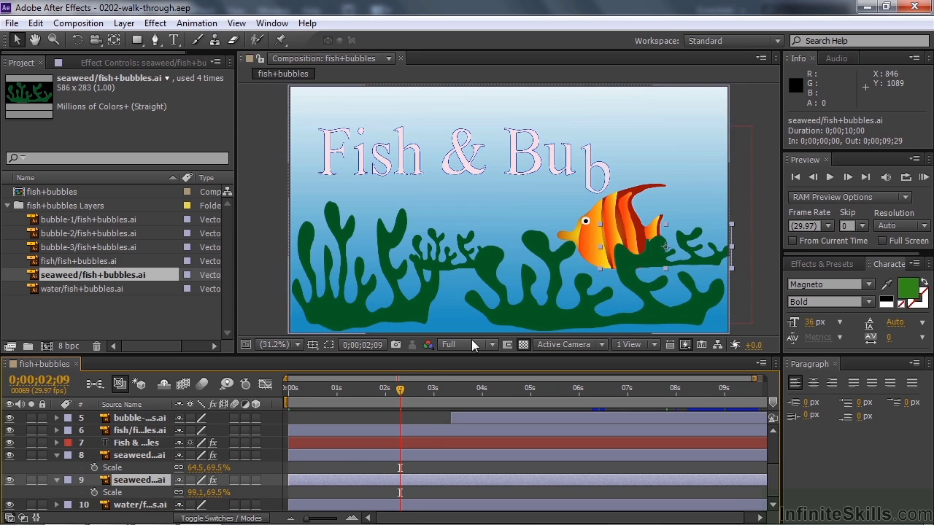
pyautogui.moveTo(395, 394); pyautogui.dragTo(372, 396)
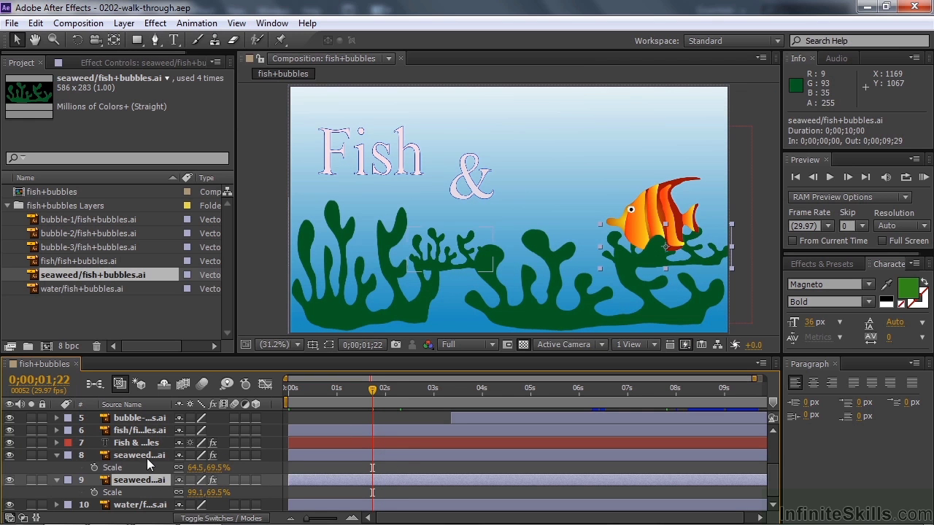
pyautogui.click(137, 505)
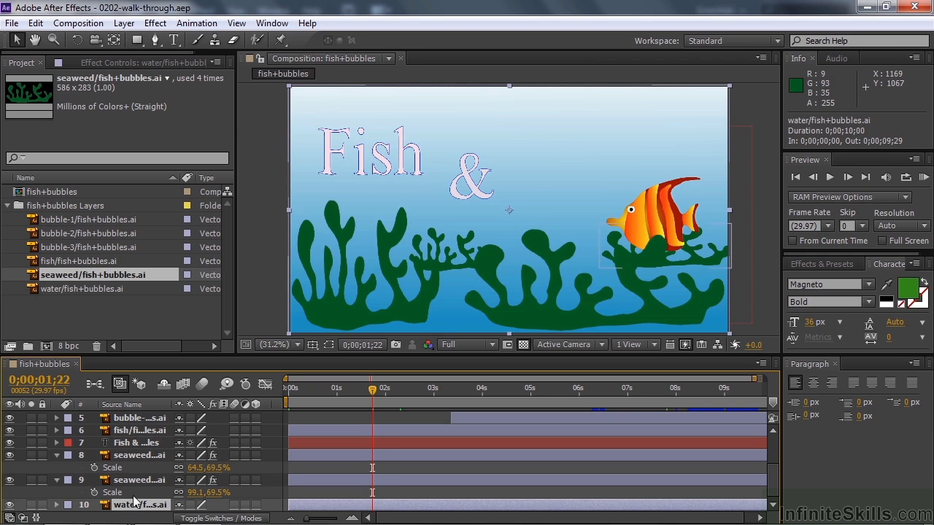
pyautogui.click(137, 481)
pyautogui.click(134, 458)
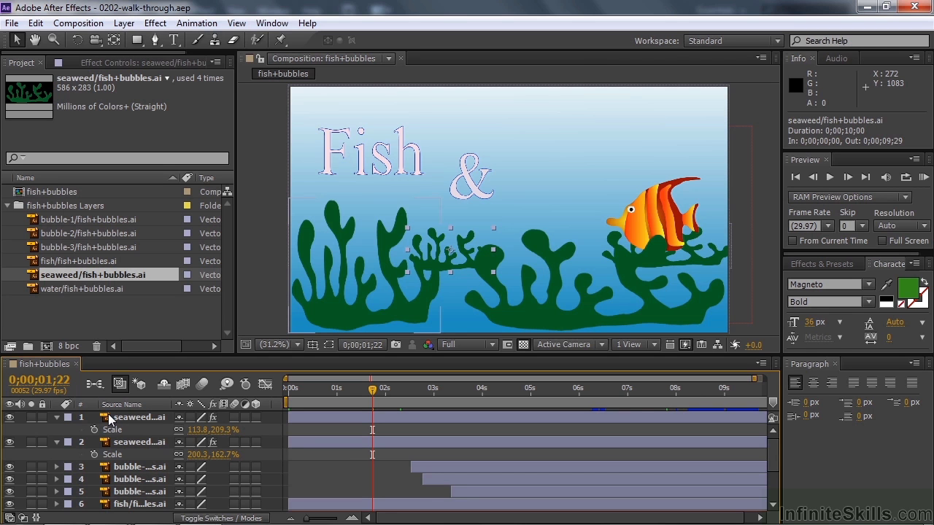
pyautogui.click(58, 417)
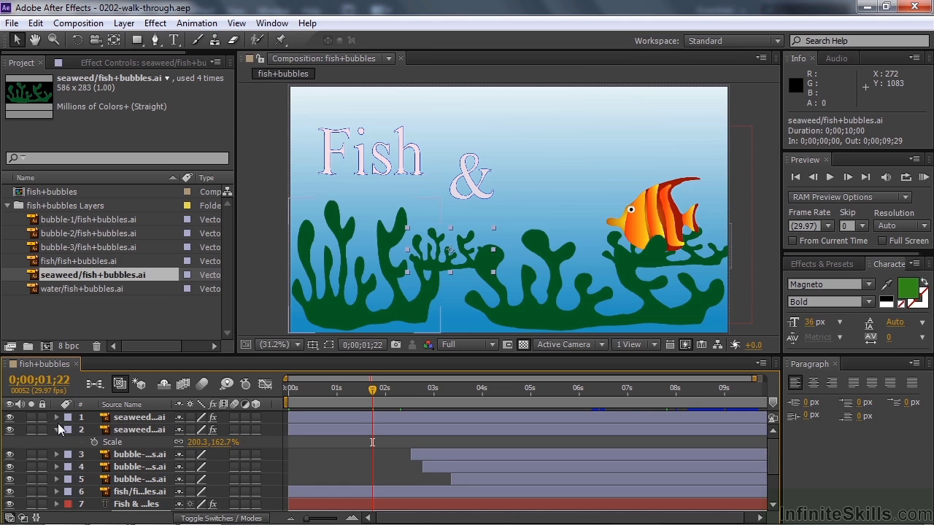
pyautogui.click(58, 429)
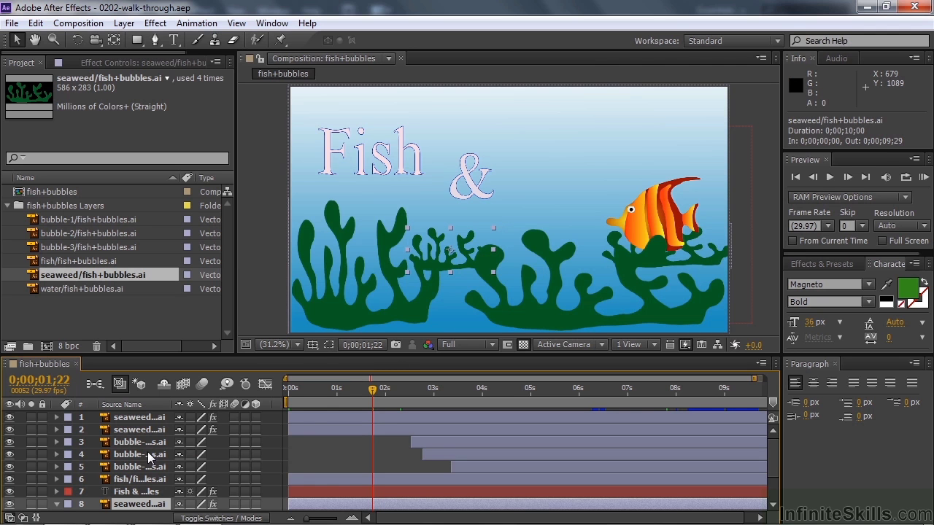
# Scrub the timeline to show the Fish & Bubbles title and bubbles, then select the bubble-1 layer
pyautogui.moveTo(372, 397); pyautogui.dragTo(470, 410)
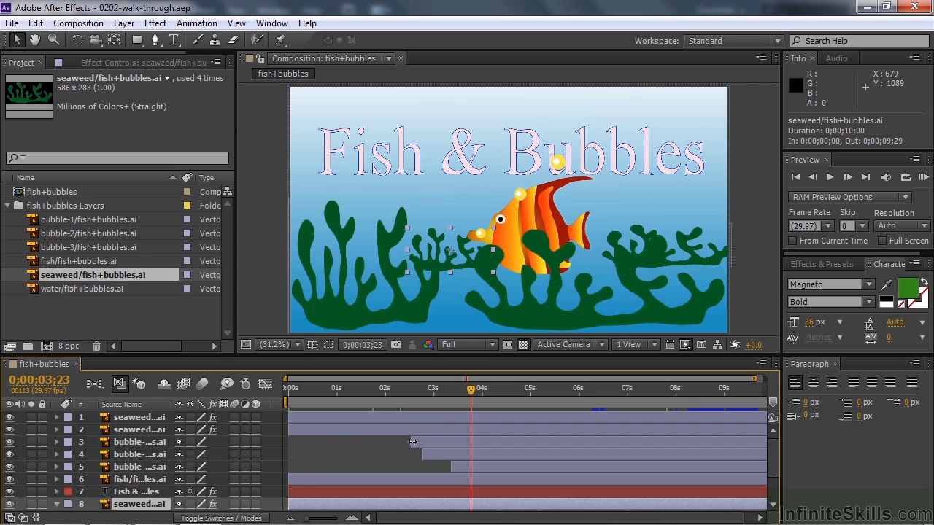
pyautogui.moveTo(463, 390); pyautogui.dragTo(465, 420)
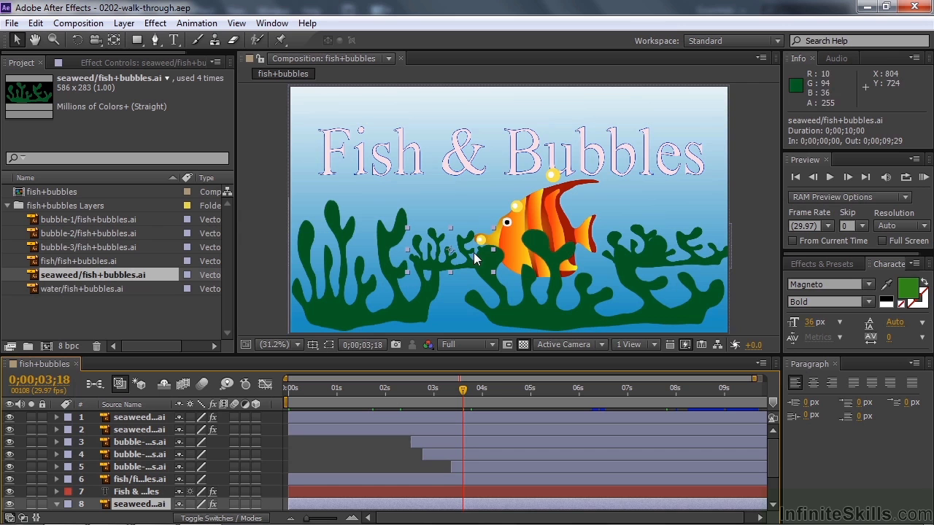
pyautogui.click(122, 443)
# Show bubble-1's Position keyframes, bend its motion path near the fish, and check at 0;00;02;20
pyautogui.press('p')
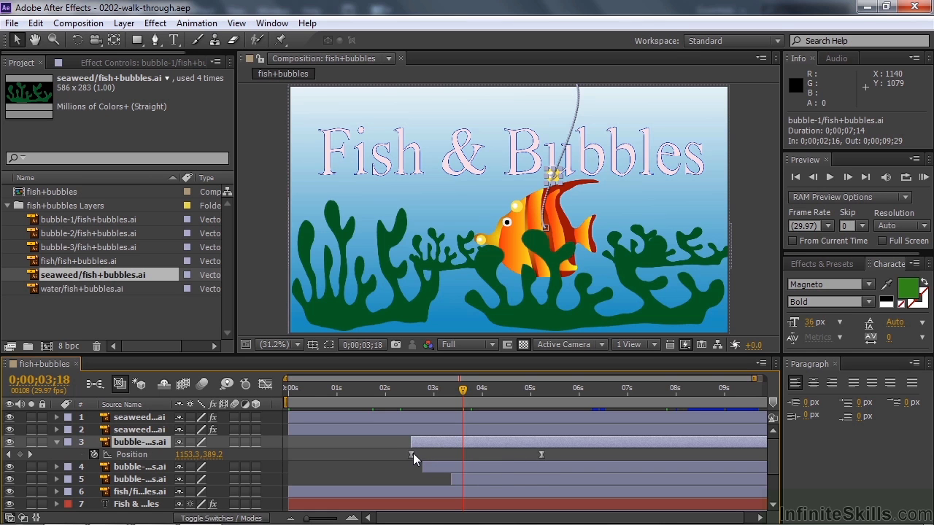
pyautogui.moveTo(413, 453)
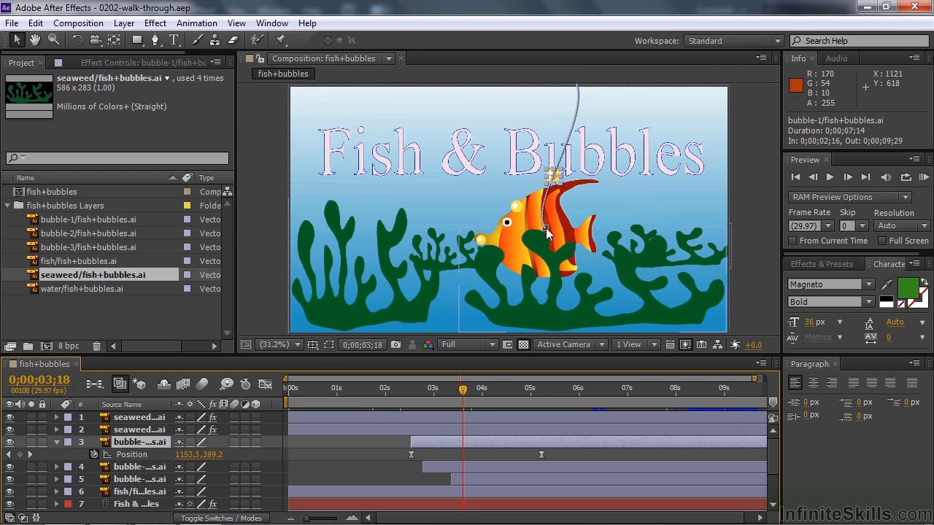
pyautogui.click(546, 227)
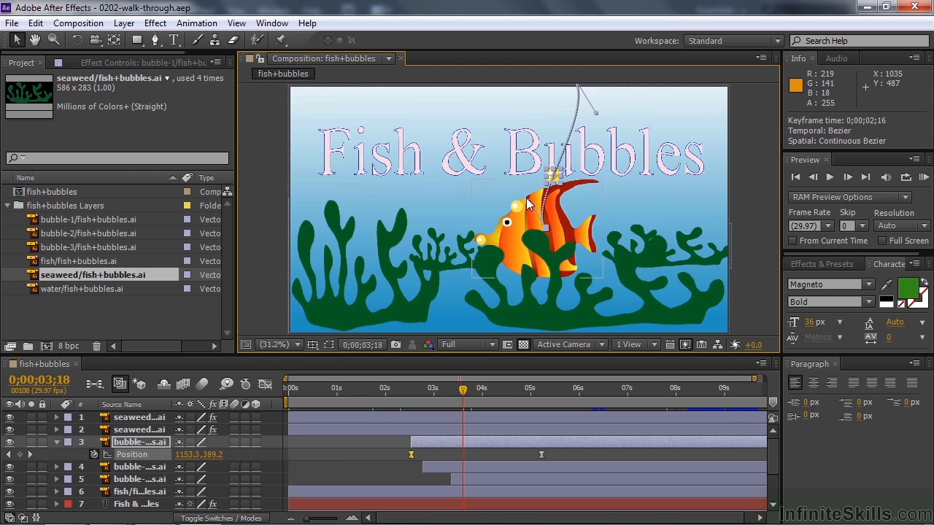
pyautogui.click(528, 204)
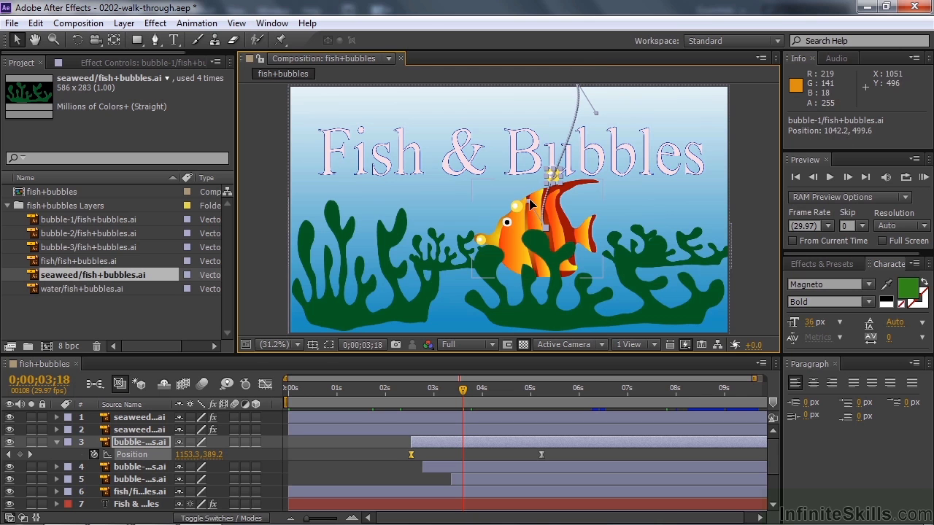
pyautogui.moveTo(593, 116); pyautogui.dragTo(592, 119)
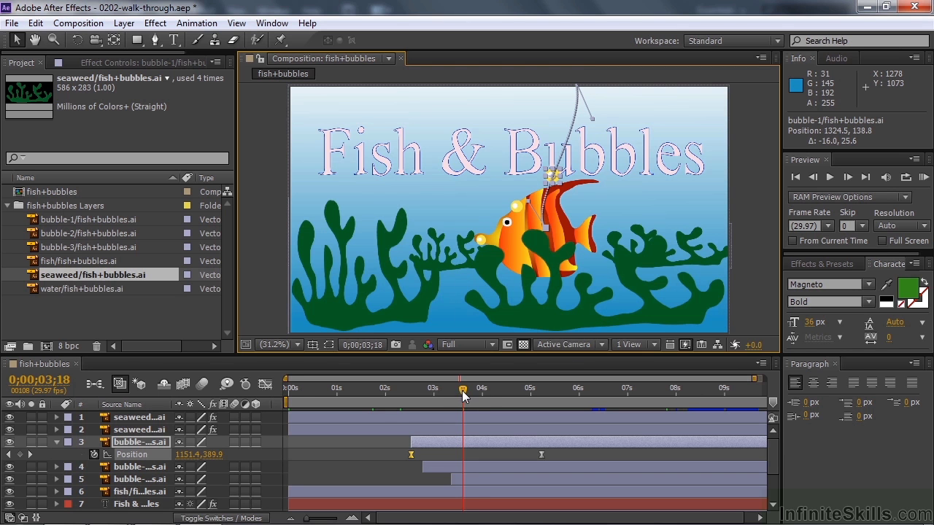
pyautogui.moveTo(462, 390); pyautogui.dragTo(427, 401)
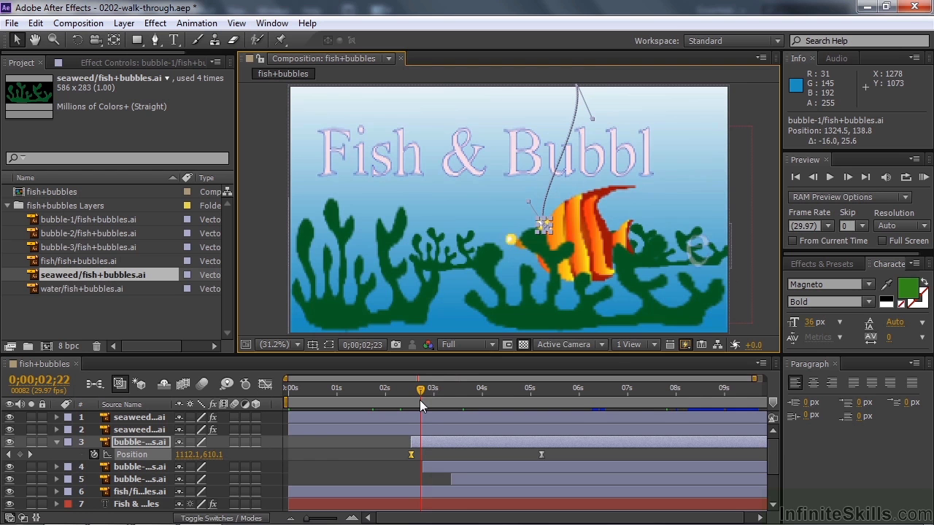
pyautogui.moveTo(419, 400); pyautogui.dragTo(417, 401)
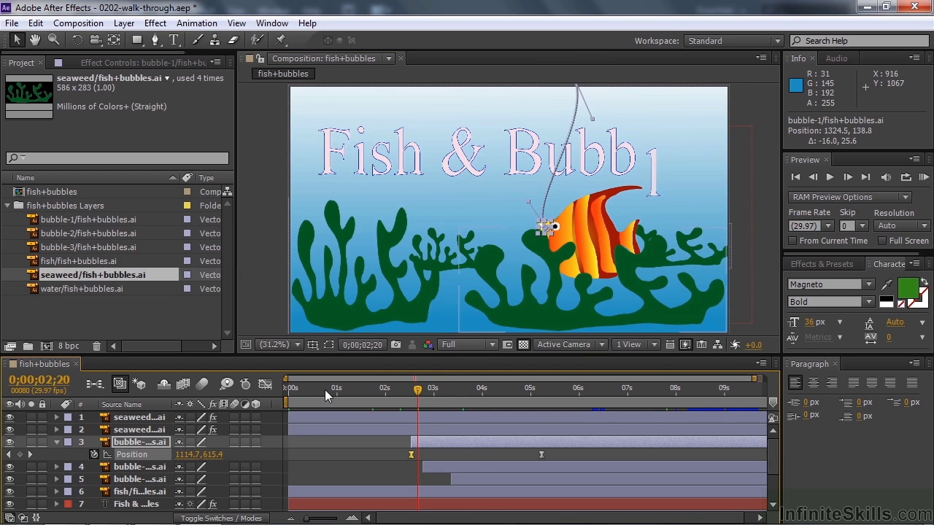
# Display seaweed layer 1's Wave Warp settings: Sine, height 2, width 59, speed 1.0
pyautogui.click(122, 419)
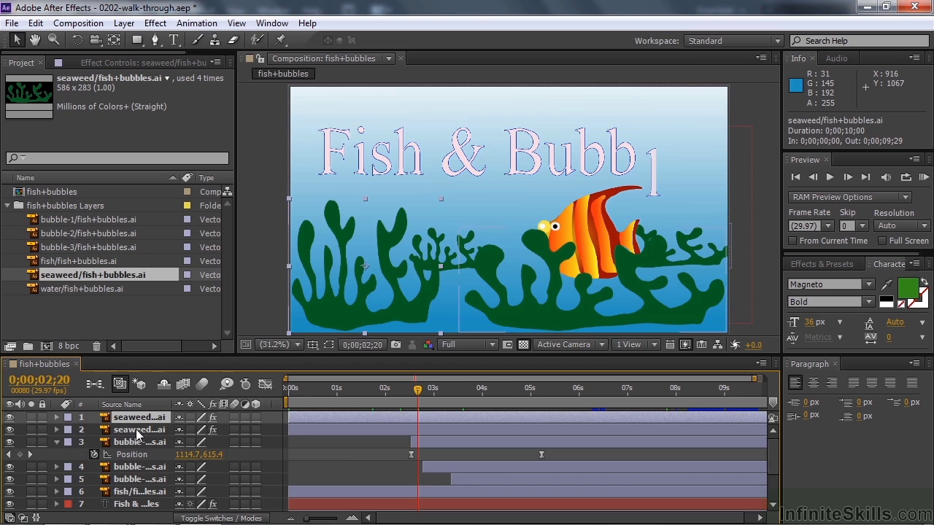
pyautogui.press('e')
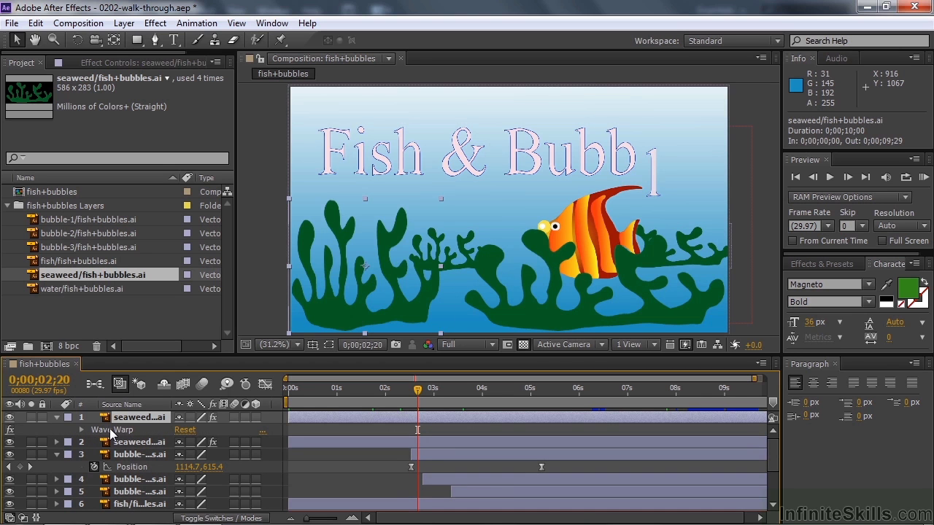
pyautogui.click(111, 62)
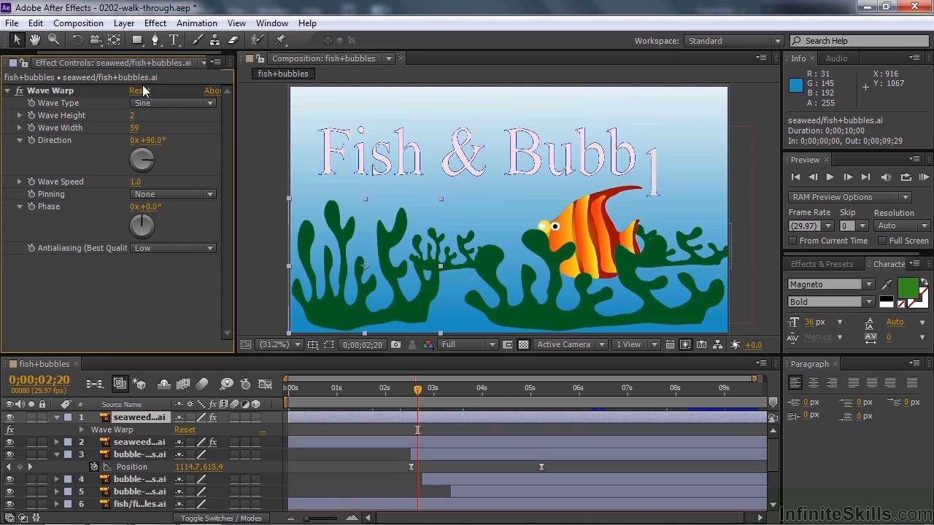
# Preview the animation briefly and rewind it to 0;00;00;00
pyautogui.moveTo(418, 391); pyautogui.dragTo(450, 396)
pyautogui.press('space')
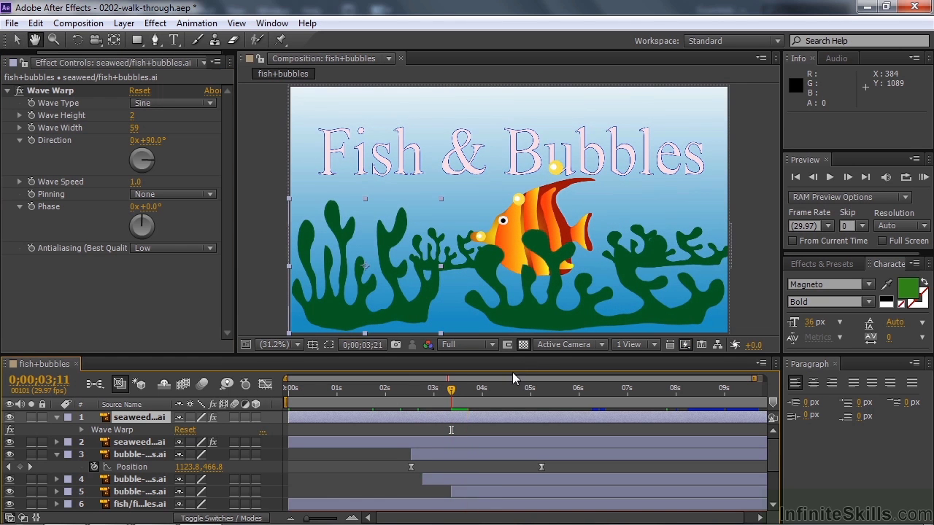
pyautogui.press('space')
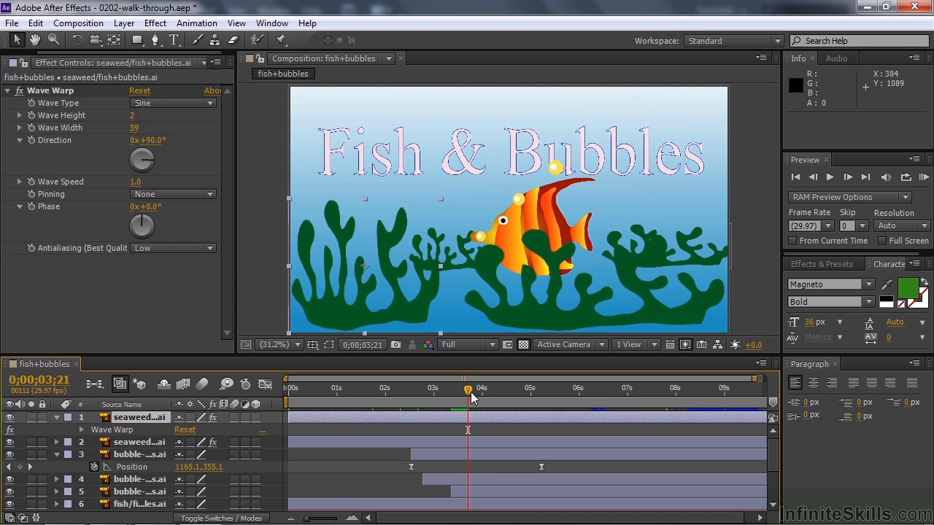
pyautogui.moveTo(468, 391); pyautogui.dragTo(288, 405)
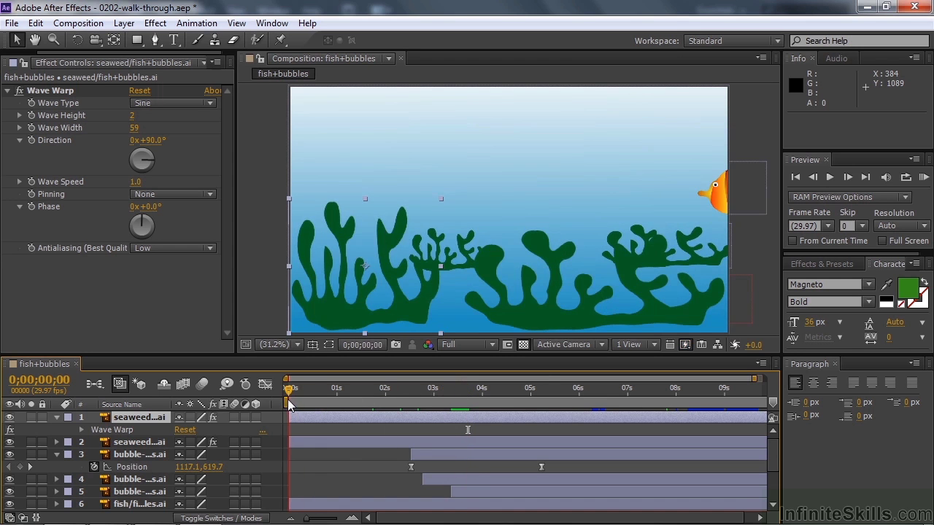
# Collapse the bubble Position and seaweed Wave Warp rows and select the fish layer
pyautogui.click(57, 454)
pyautogui.click(56, 417)
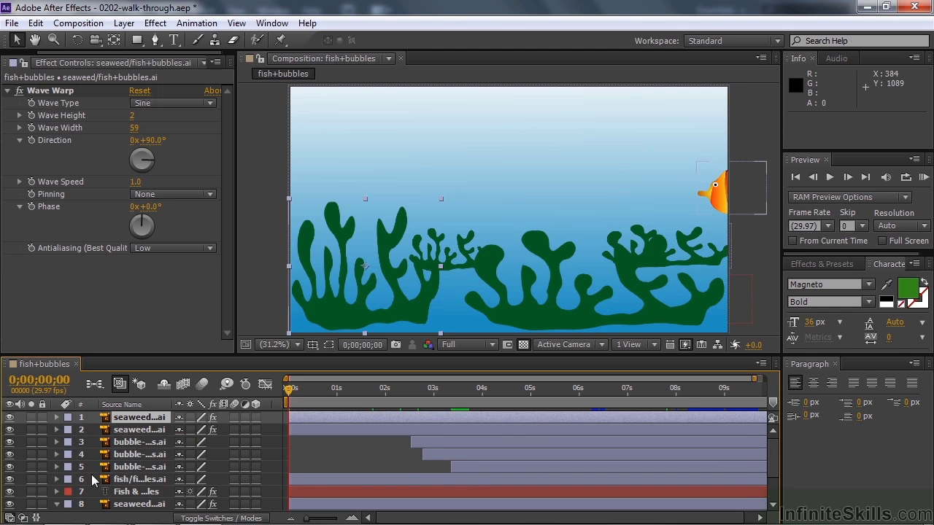
pyautogui.click(113, 479)
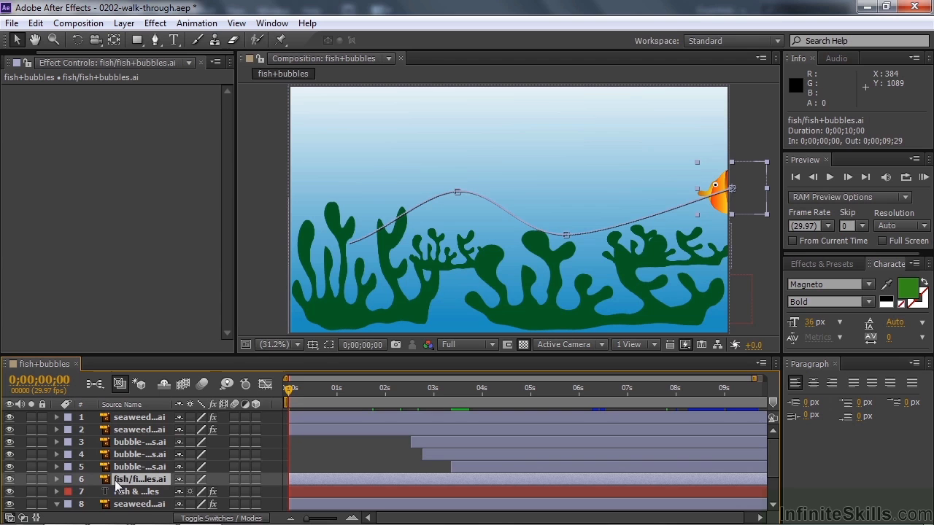
# Reveal the fish's Position (1938.2,445.7) and Scale (77.0%) keyframes and its curved motion path
pyautogui.press('u')
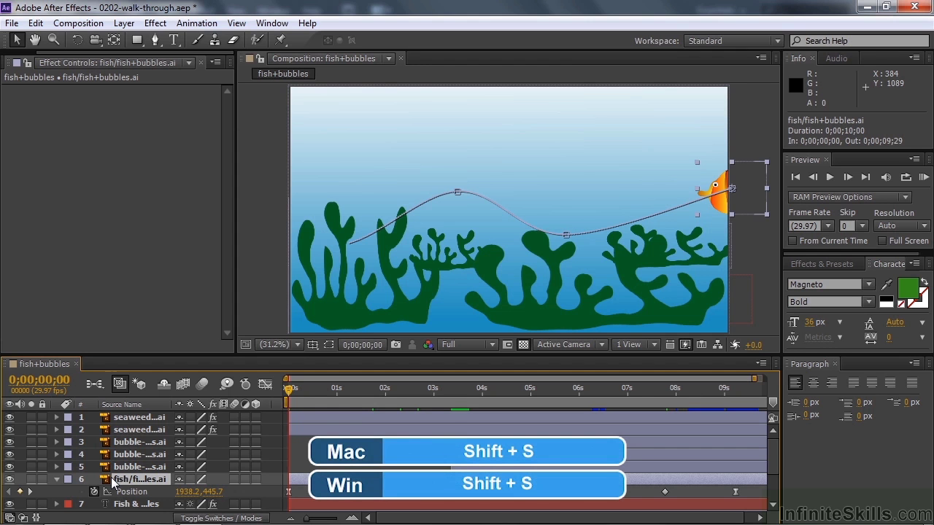
pyautogui.hotkey('shift', 's')
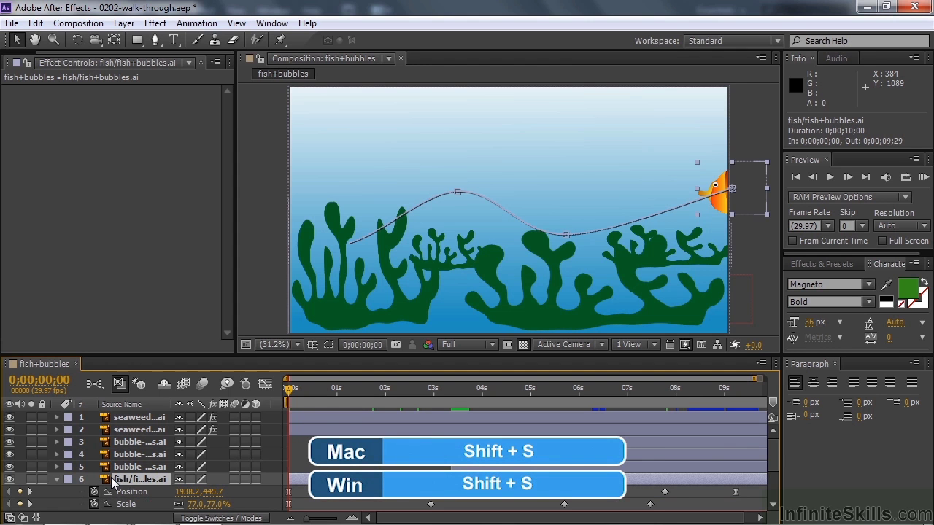
pyautogui.moveTo(774, 455); pyautogui.dragTo(768, 473)
pyautogui.scroll(1, 767, 470)
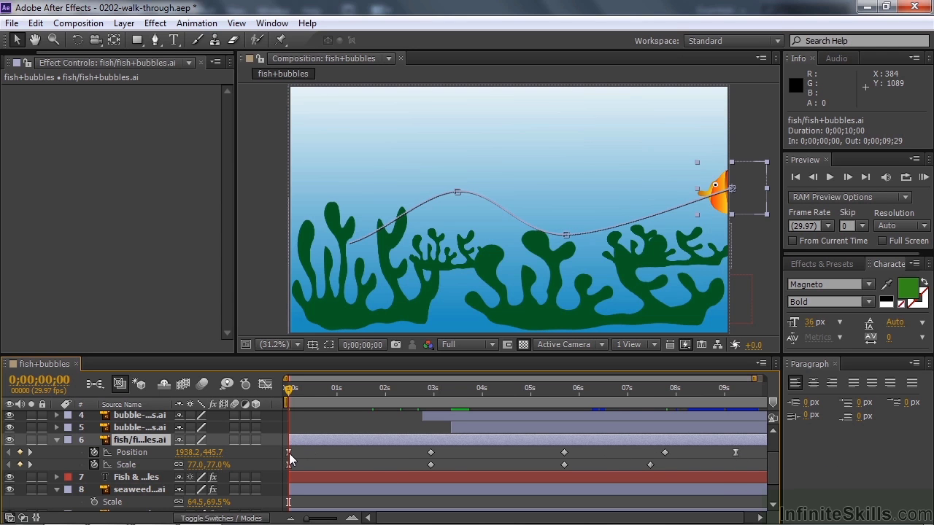
pyautogui.moveTo(290, 456)
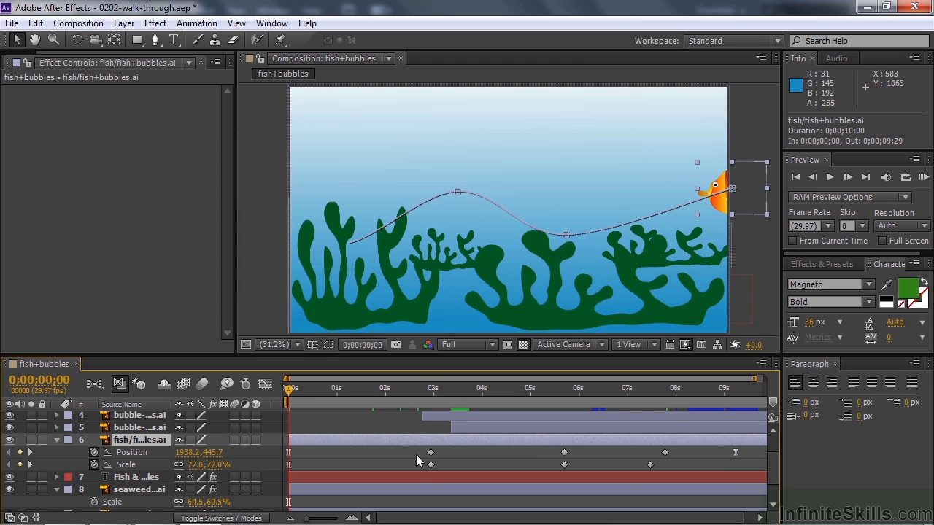
# Scrub the fish's motion and review its Position keyframes at 2;28, 5;21 and 7;23
pyautogui.click(289, 387)
pyautogui.moveTo(288, 388); pyautogui.dragTo(306, 389)
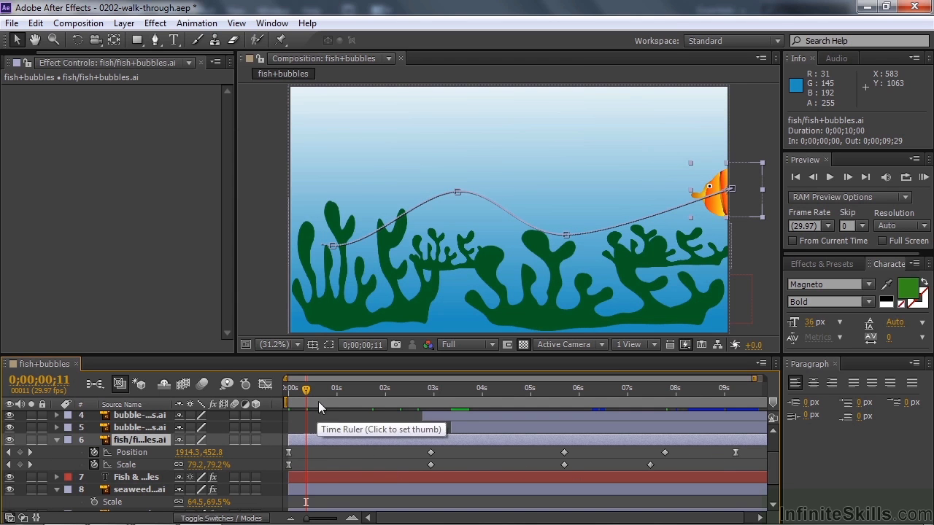
pyautogui.moveTo(318, 399); pyautogui.dragTo(330, 398)
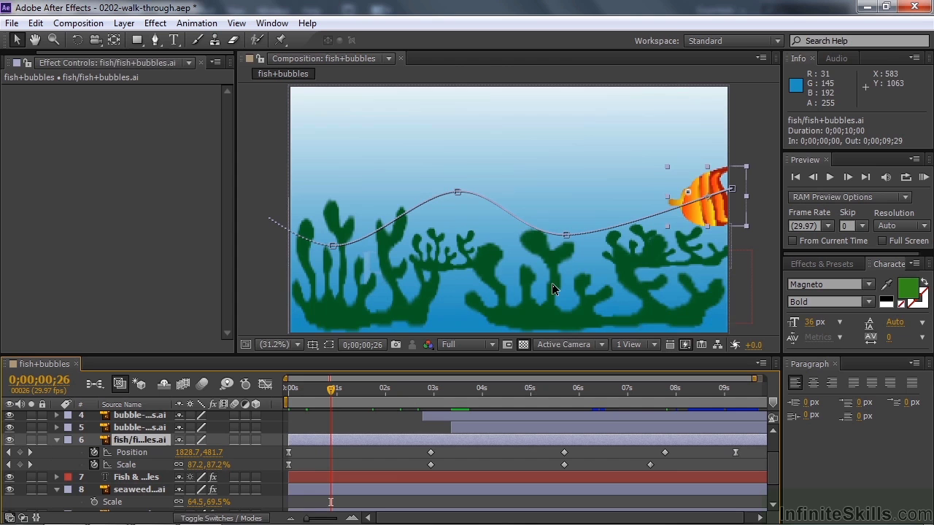
pyautogui.click(567, 236)
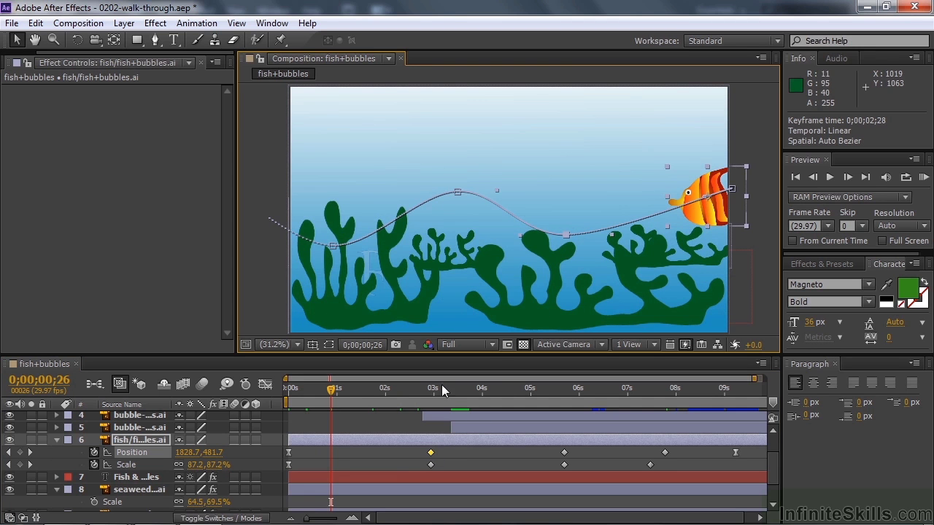
pyautogui.click(455, 194)
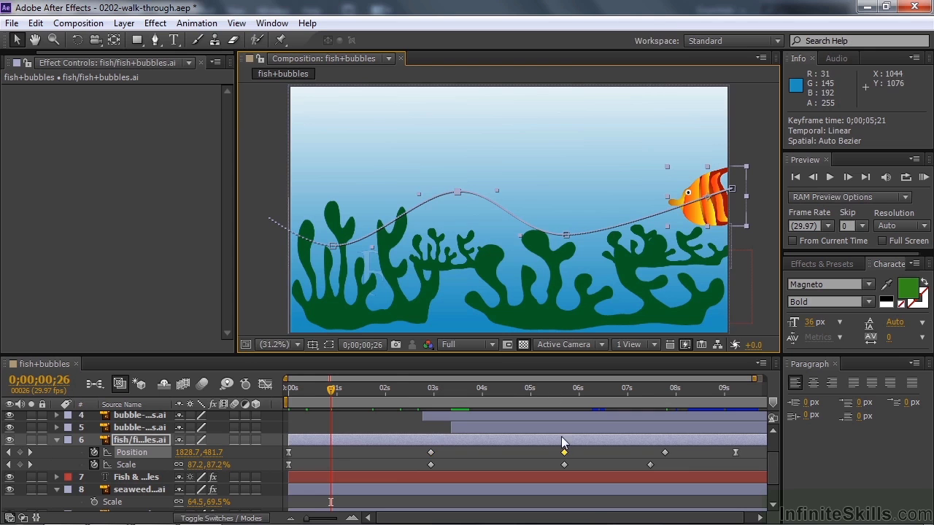
pyautogui.click(333, 246)
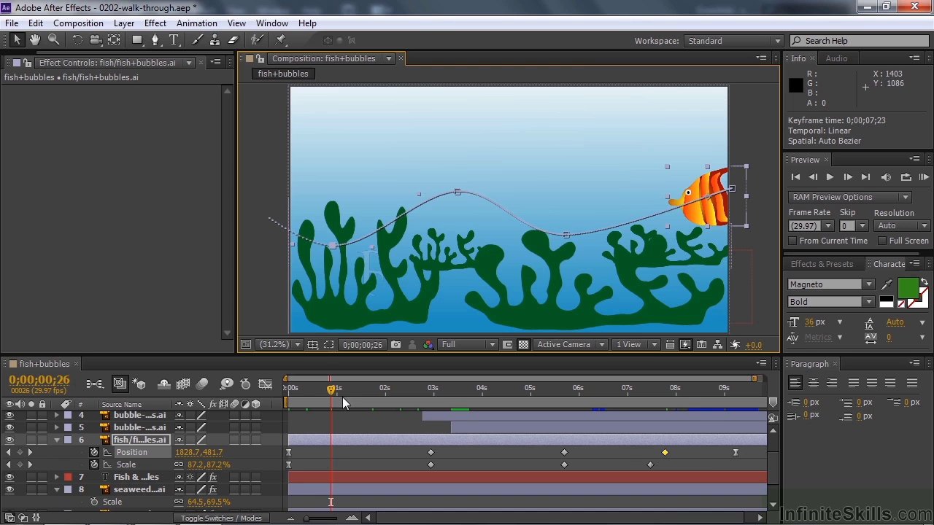
# Nudge the fish slightly lower and right at 0;00;02;28, then fold away its properties
pyautogui.moveTo(334, 391); pyautogui.dragTo(372, 390)
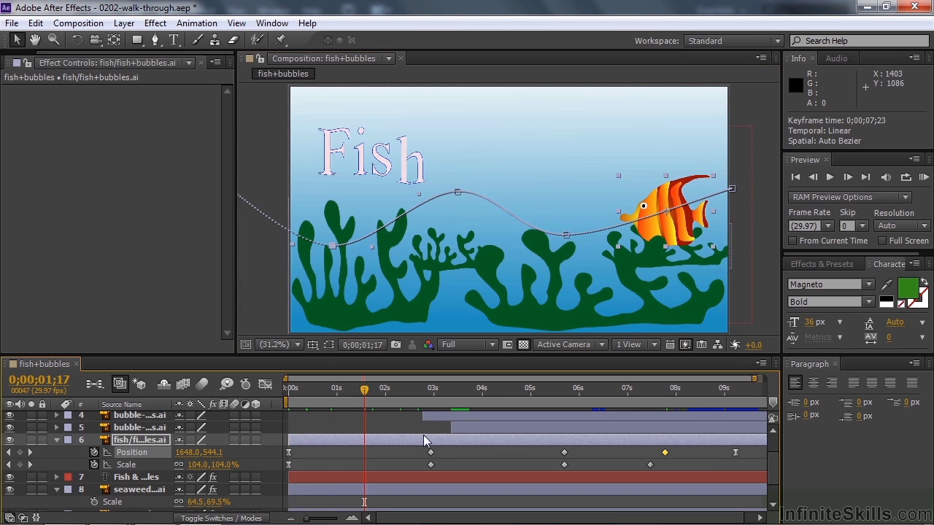
pyautogui.click(30, 452)
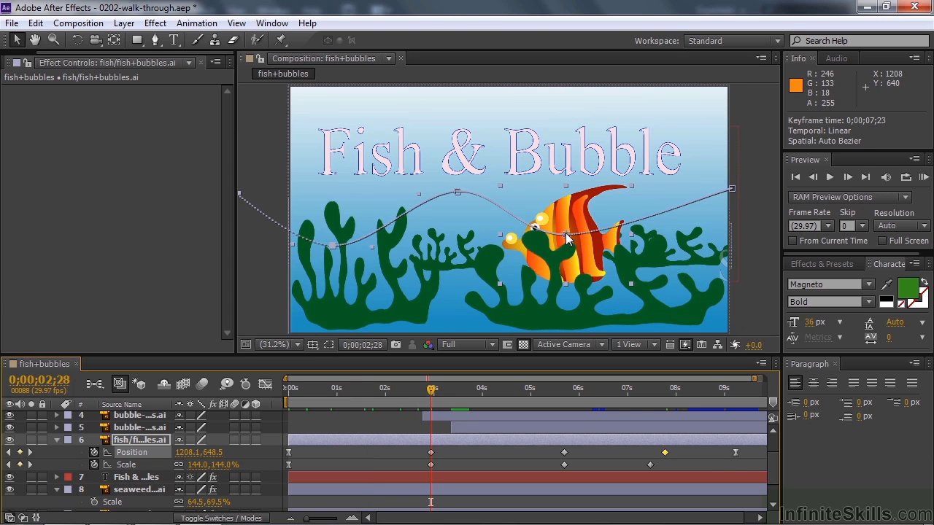
pyautogui.moveTo(566, 234)
pyautogui.mouseDown()
pyautogui.moveTo(567, 219)
pyautogui.moveTo(584, 211)
pyautogui.moveTo(555, 244)
pyautogui.moveTo(570, 239)
pyautogui.moveTo(571, 248)
pyautogui.moveTo(572, 240)
pyautogui.mouseUp()
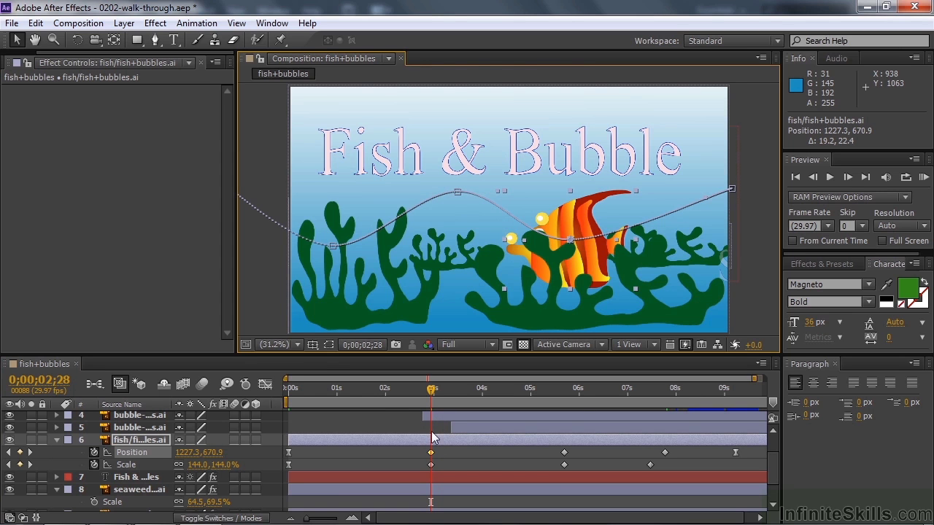
pyautogui.click(57, 440)
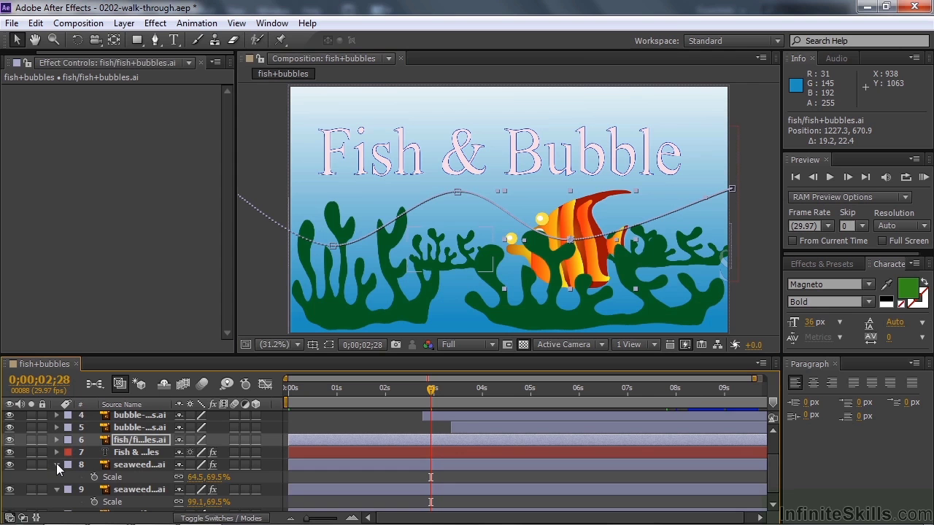
# Collapse both seaweed layers' Scale and show the title's Wave Warp (Sine, height 4, width 59, speed 1.4)
pyautogui.click(57, 465)
pyautogui.click(57, 477)
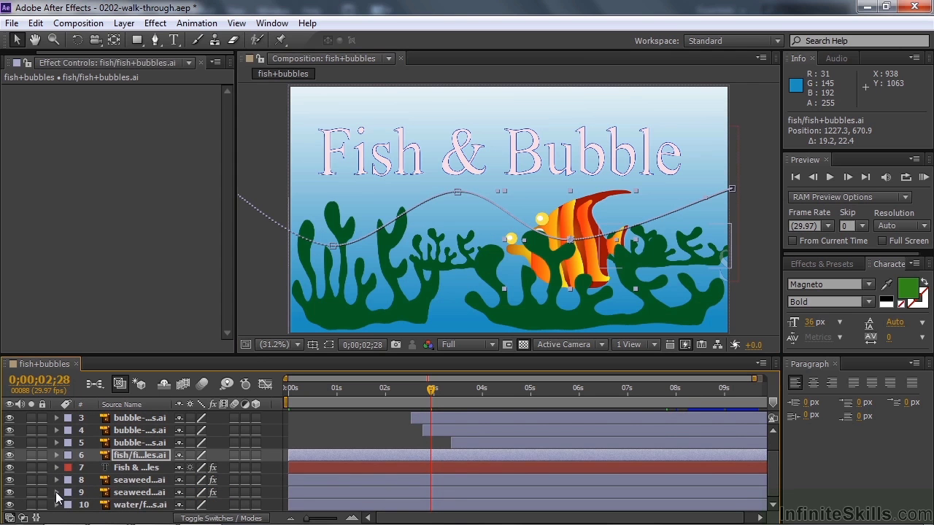
pyautogui.click(118, 469)
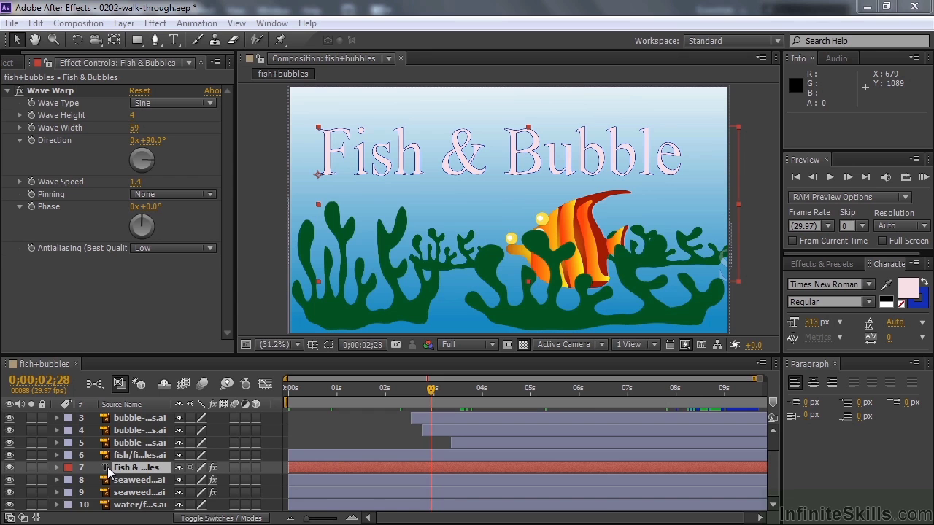
# Expand the title's text animators and scrub through Animator 1's Range Selector animation
pyautogui.click(56, 467)
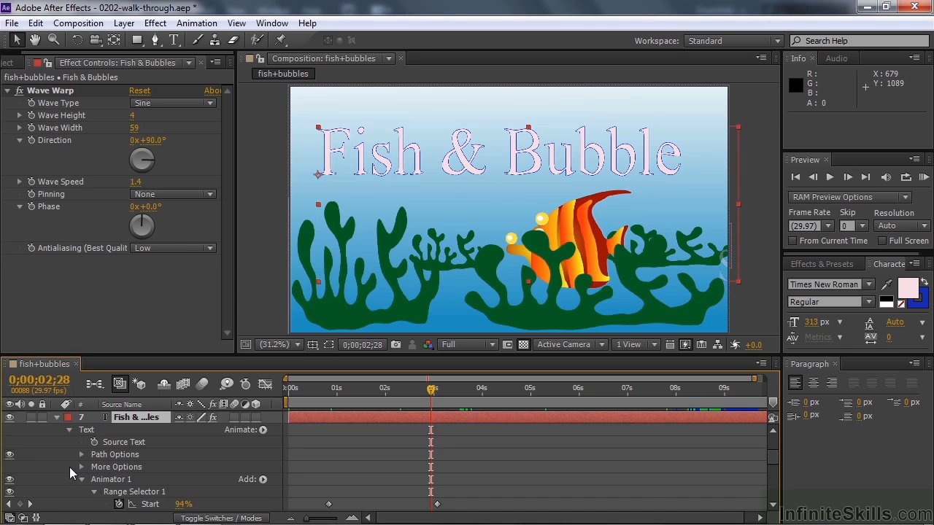
pyautogui.click(82, 480)
pyautogui.click(81, 492)
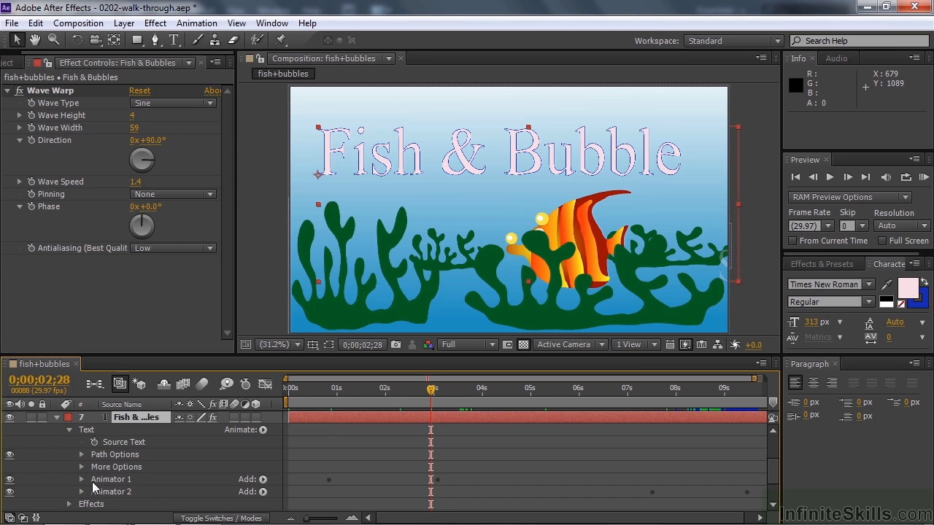
pyautogui.click(81, 480)
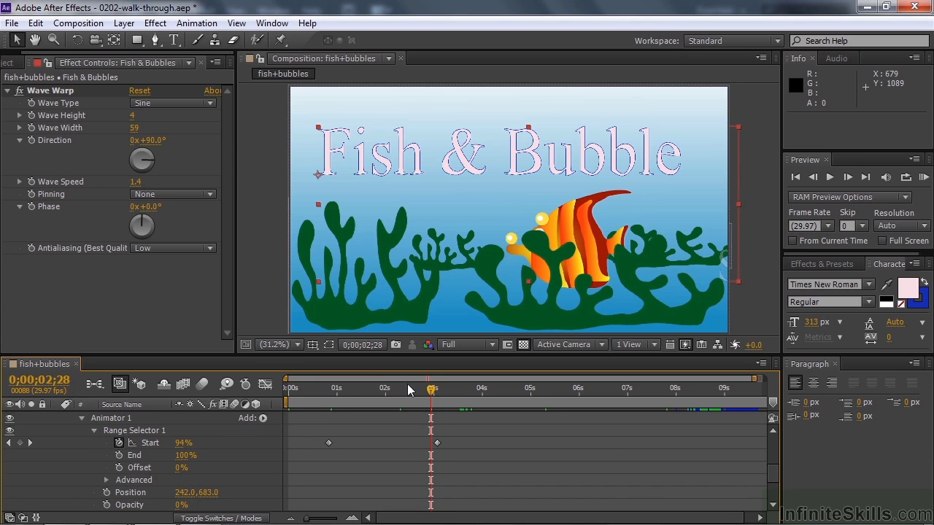
pyautogui.moveTo(433, 394); pyautogui.dragTo(398, 395)
pyautogui.click(82, 417)
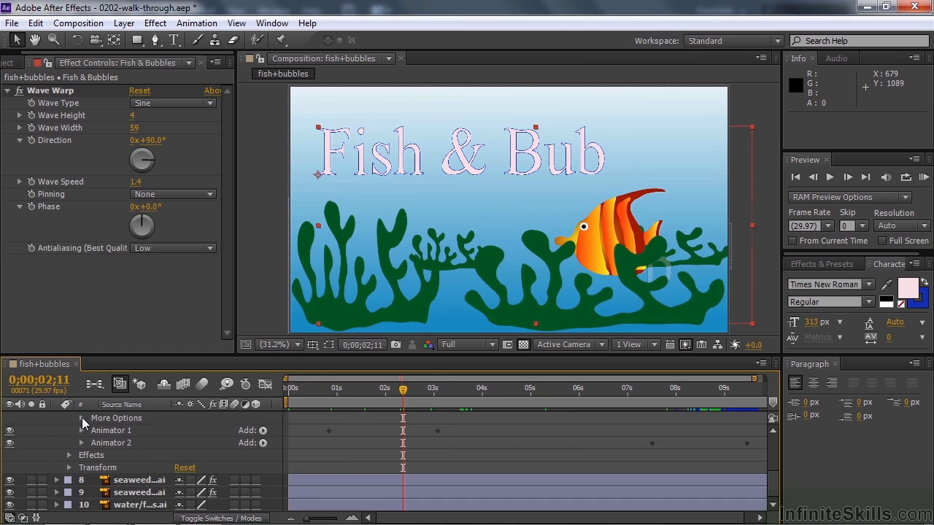
# Review Animator 2's Range Selector by scrubbing ahead, then collapse the title layer
pyautogui.click(80, 443)
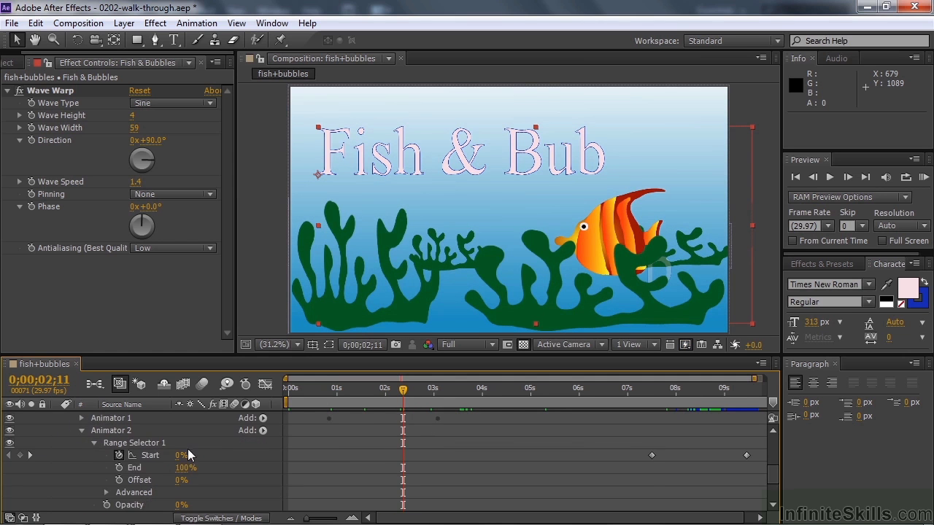
pyautogui.press('pagedown')
pyautogui.press('pagedown')
pyautogui.moveTo(418, 389); pyautogui.dragTo(286, 397)
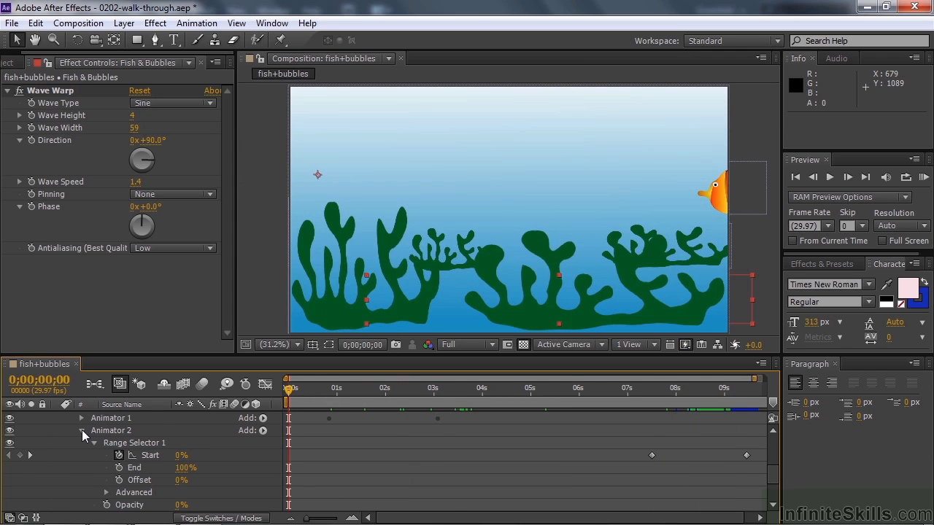
pyautogui.click(81, 430)
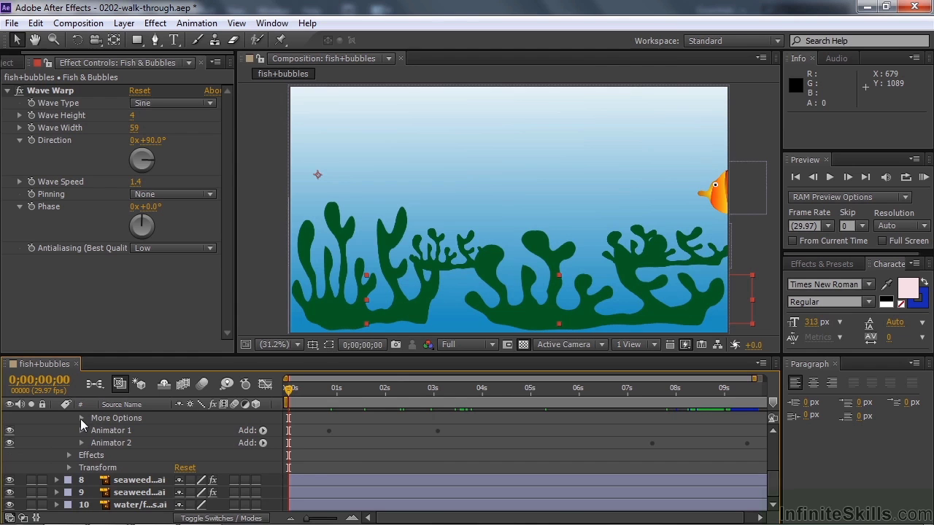
pyautogui.moveTo(773, 485); pyautogui.dragTo(773, 429)
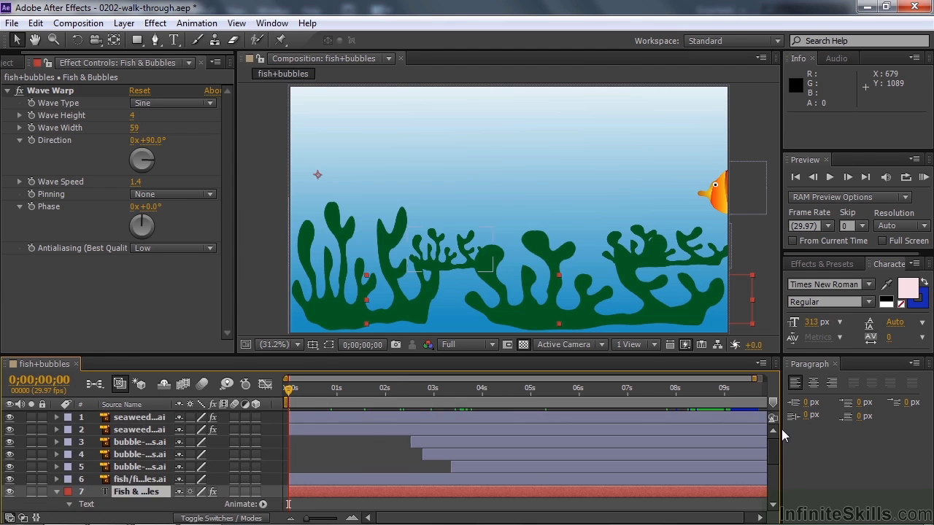
pyautogui.click(58, 492)
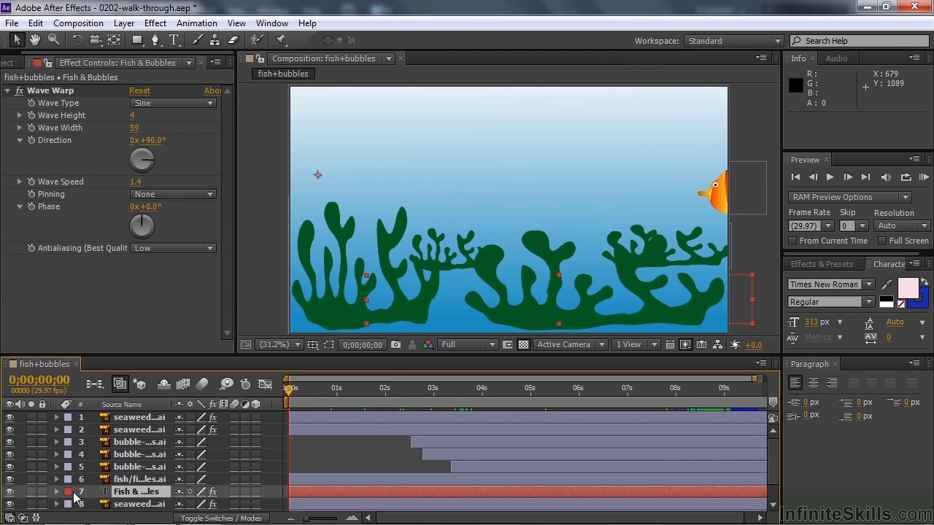
# Preview the fish-and-bubbles animation in real time, then stop it
pyautogui.moveTo(771, 457); pyautogui.dragTo(786, 435)
pyautogui.press('space')
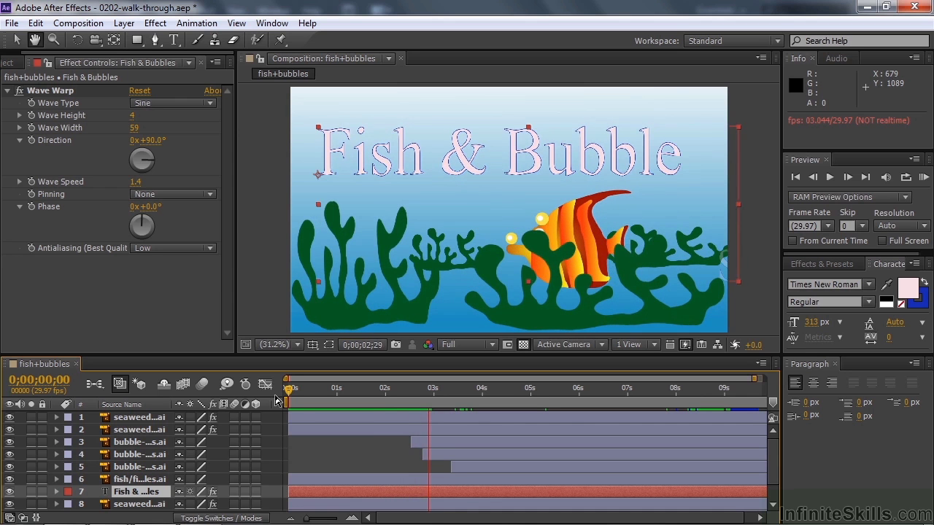
pyautogui.press('space')
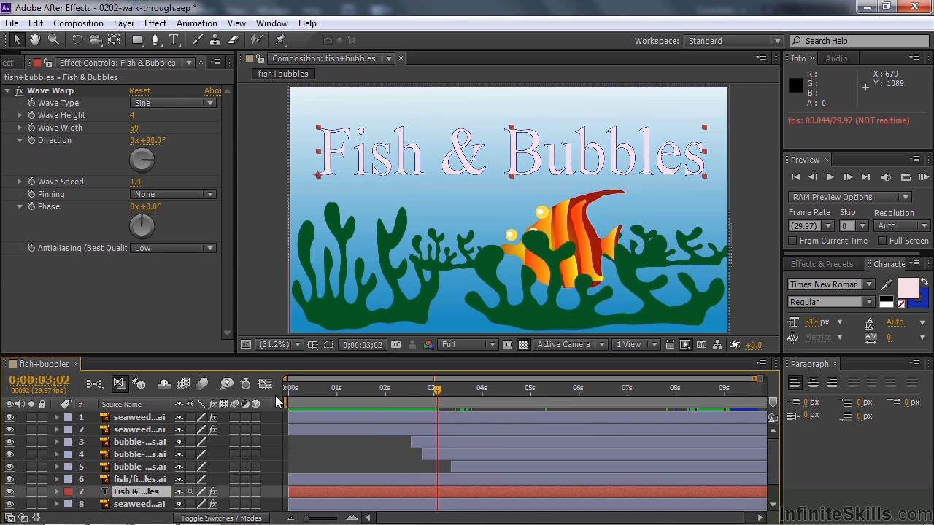
# Return to frame 0, deselect the layer and replay the animation from the start
pyautogui.press('Home')
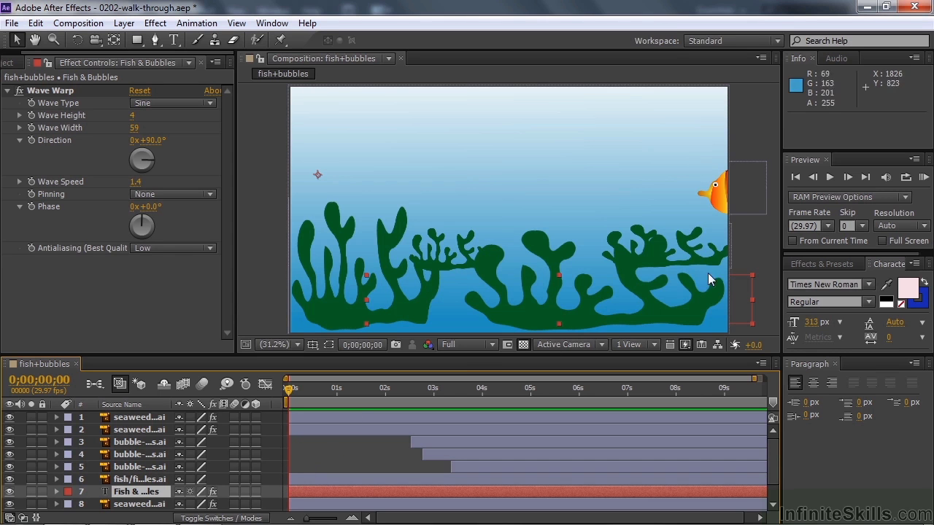
pyautogui.click(320, 449)
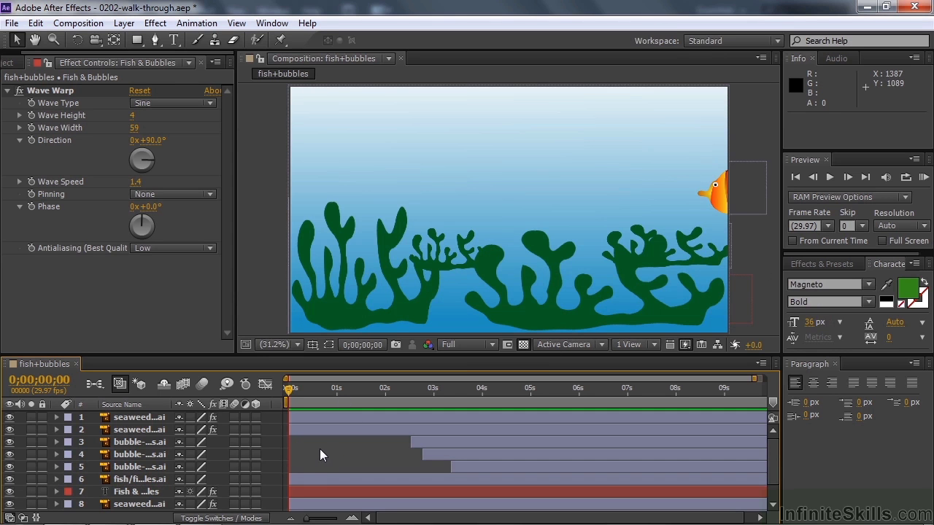
pyautogui.press('space')
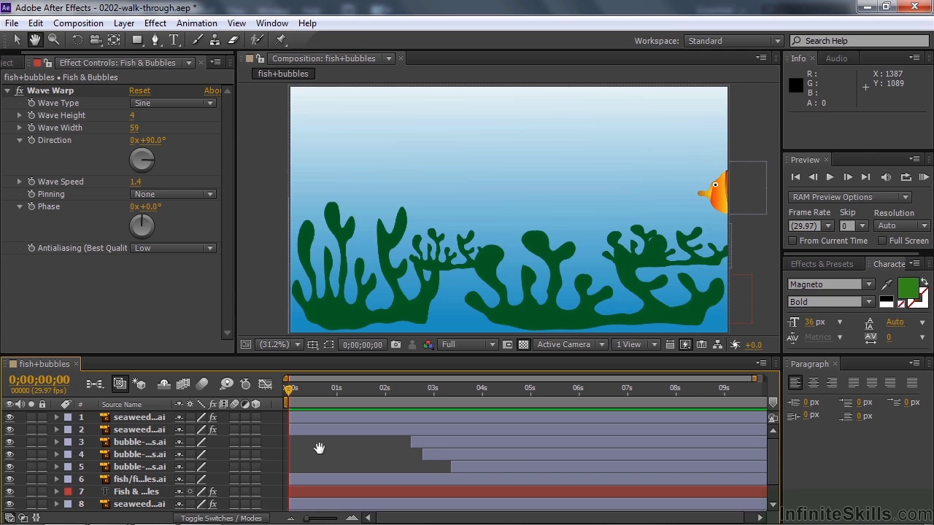